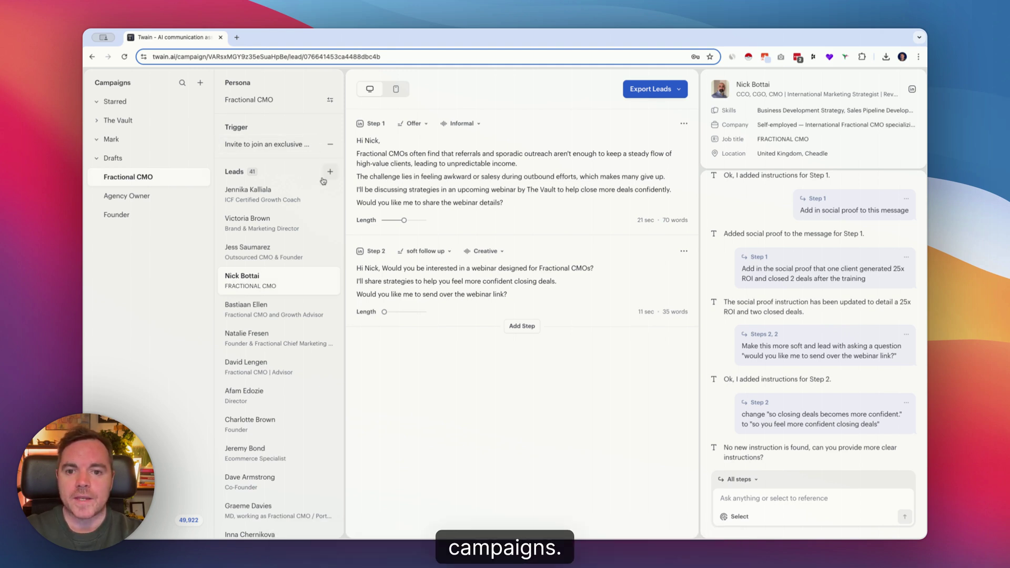
Open the CSV lead-list upload panel, closing the file picker without uploading Fractional CMO.csv
click(331, 173)
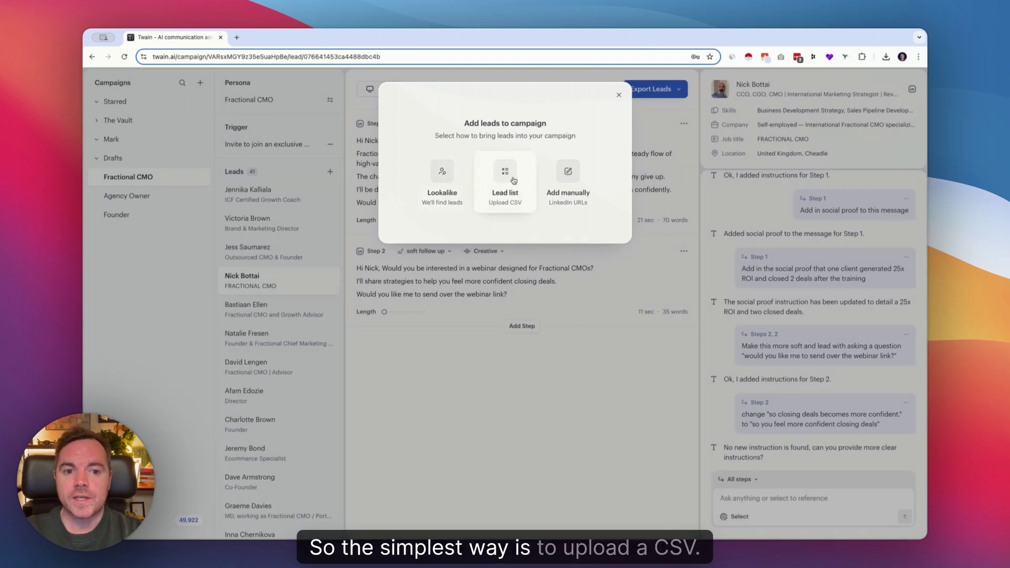
click(513, 180)
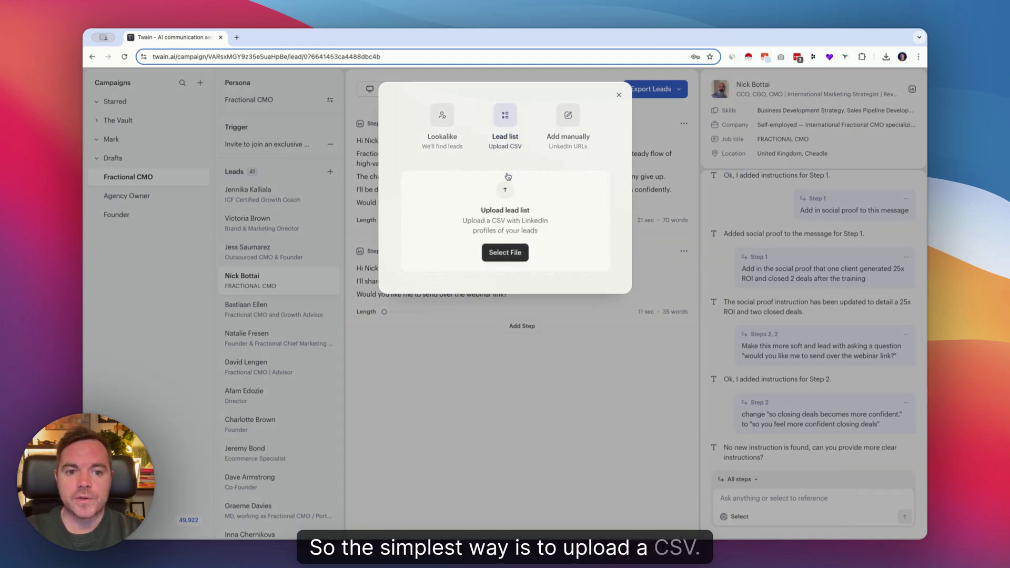
click(506, 255)
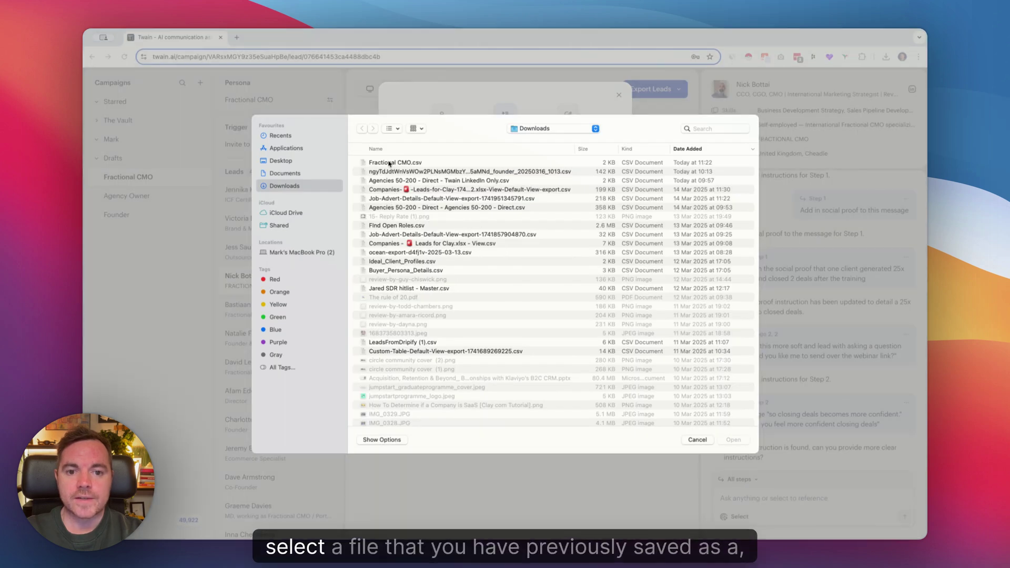
click(390, 162)
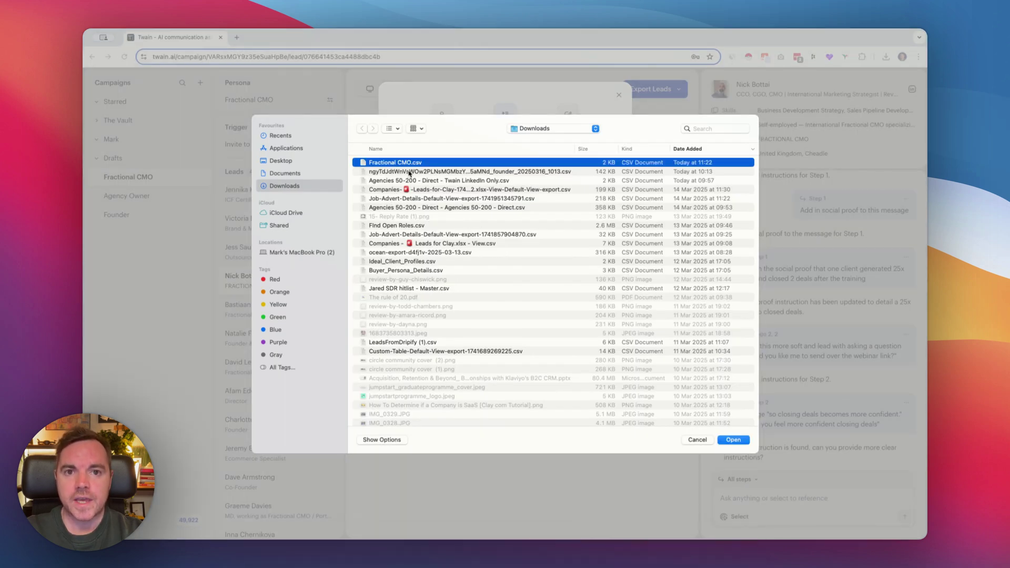
click(695, 444)
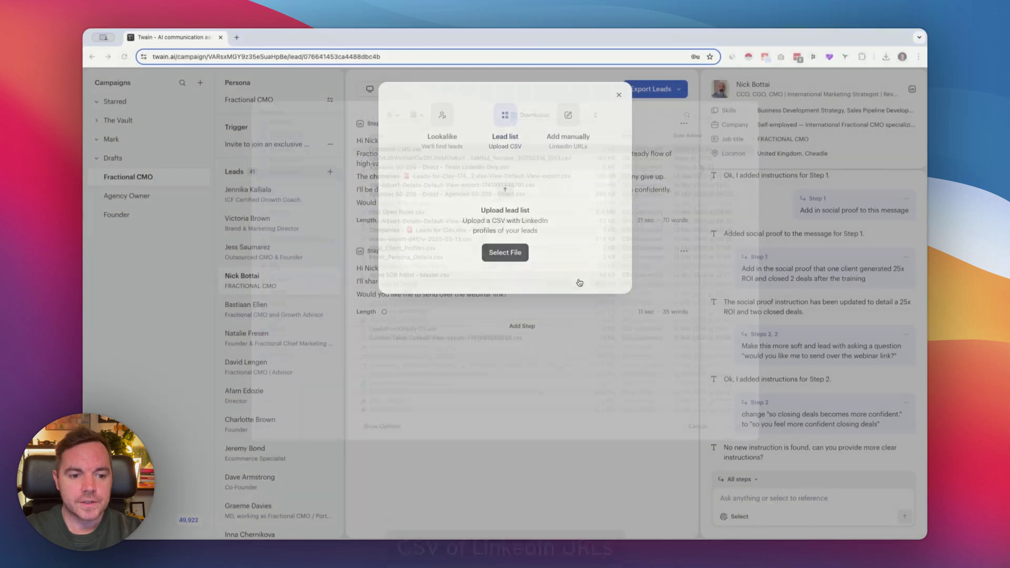
Manually add two leads by pasting their LinkedIn profile URLs into two entry rows
click(565, 118)
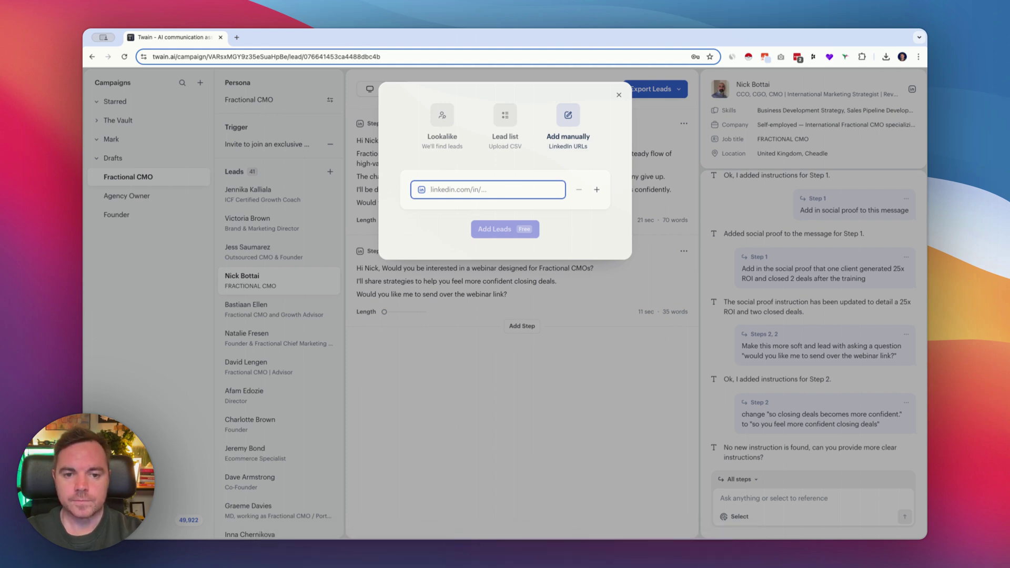
key(super+Tab)
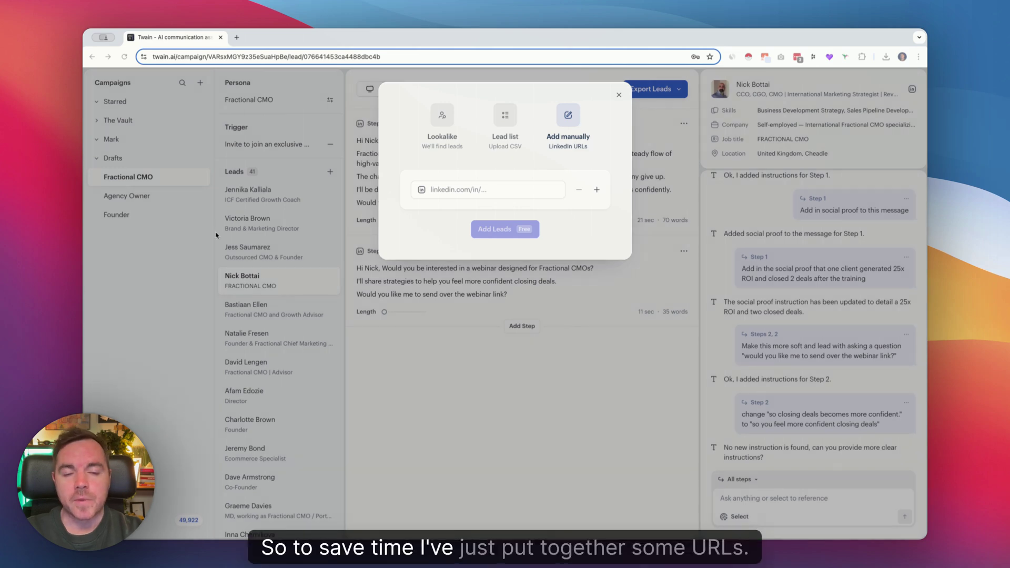
click(440, 191)
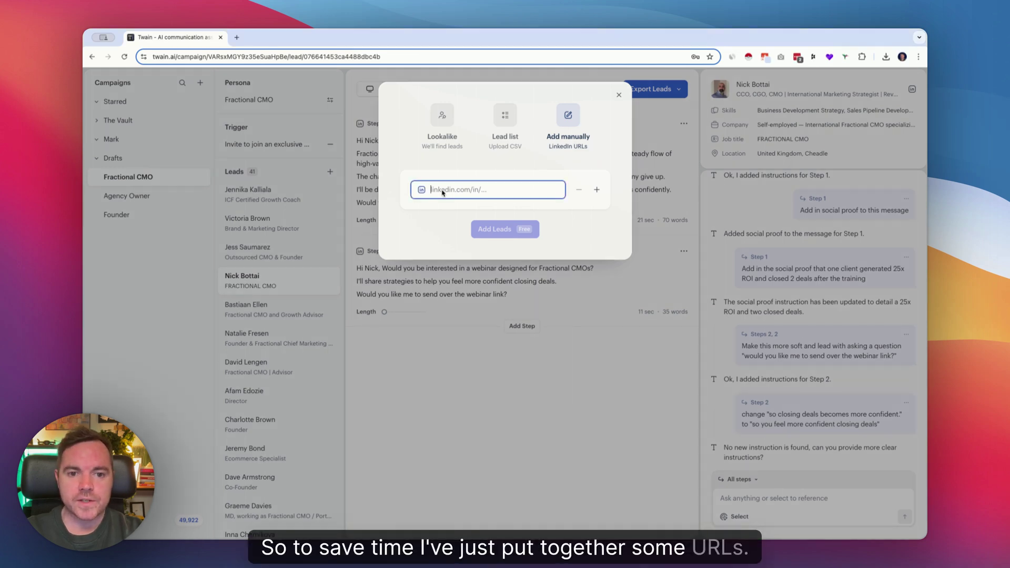
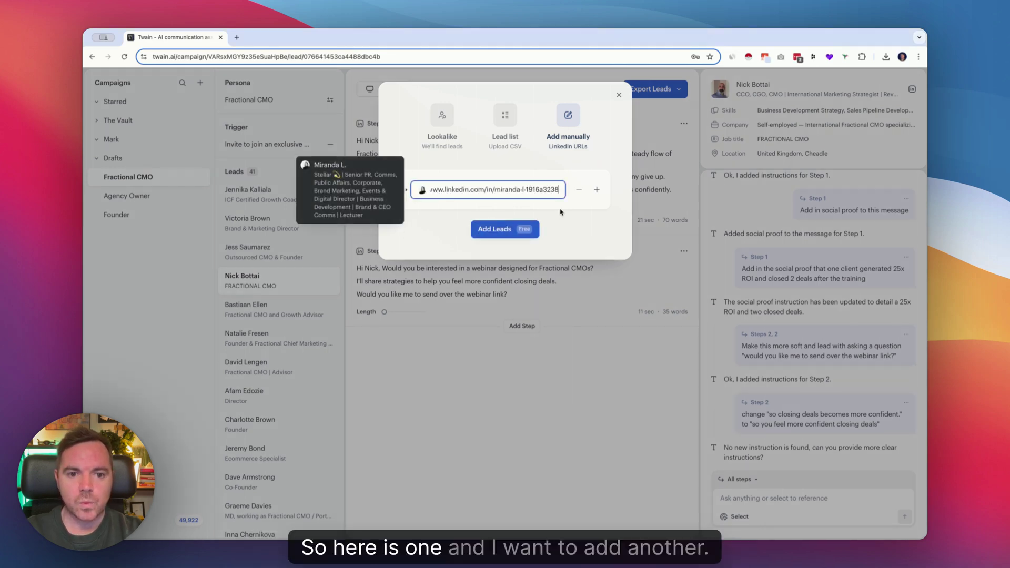
click(596, 194)
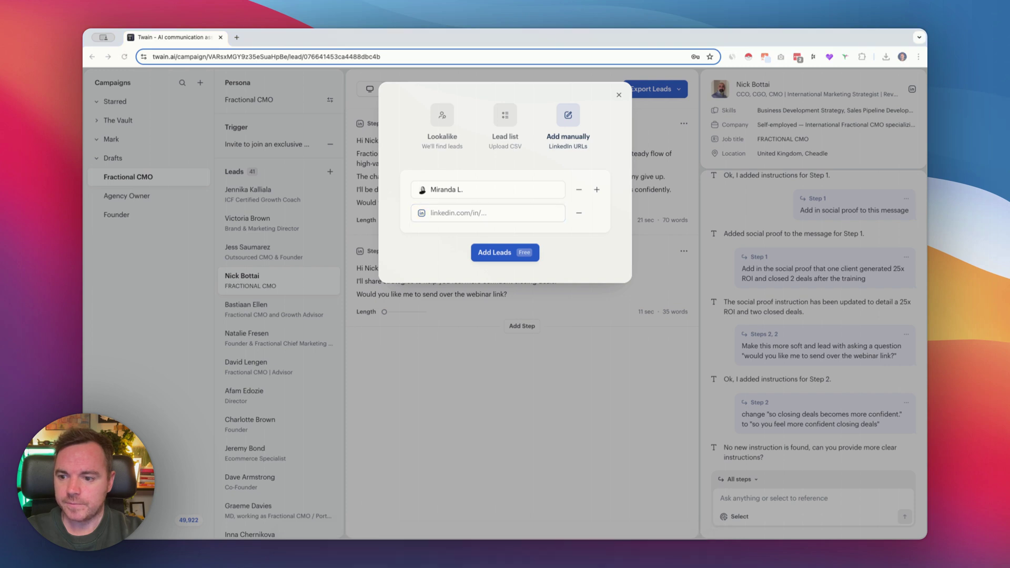
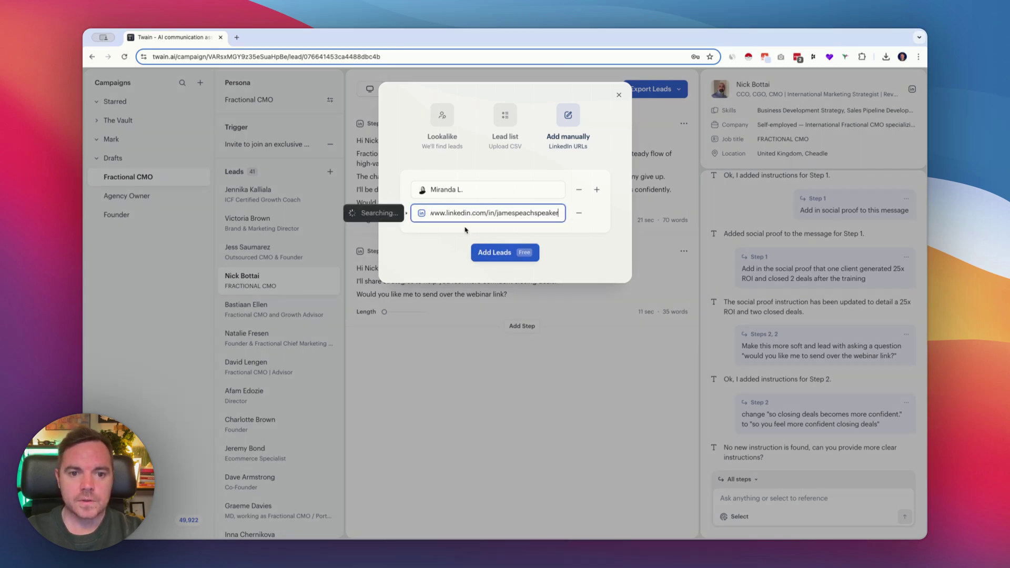
click(507, 257)
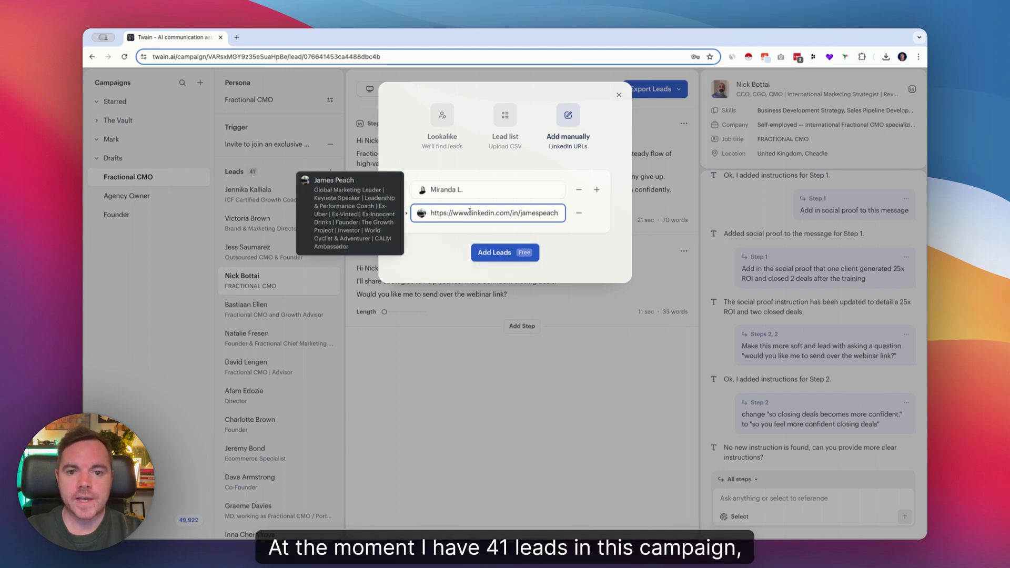
click(479, 251)
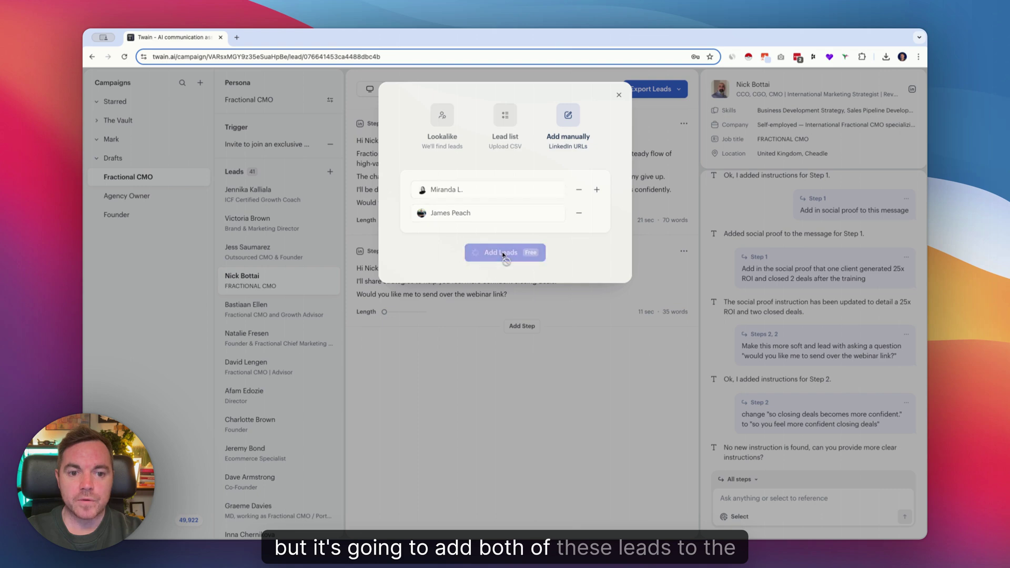
Generate a two-step message sequence for each of the two newly added leads
scroll(273, 368, down, 10)
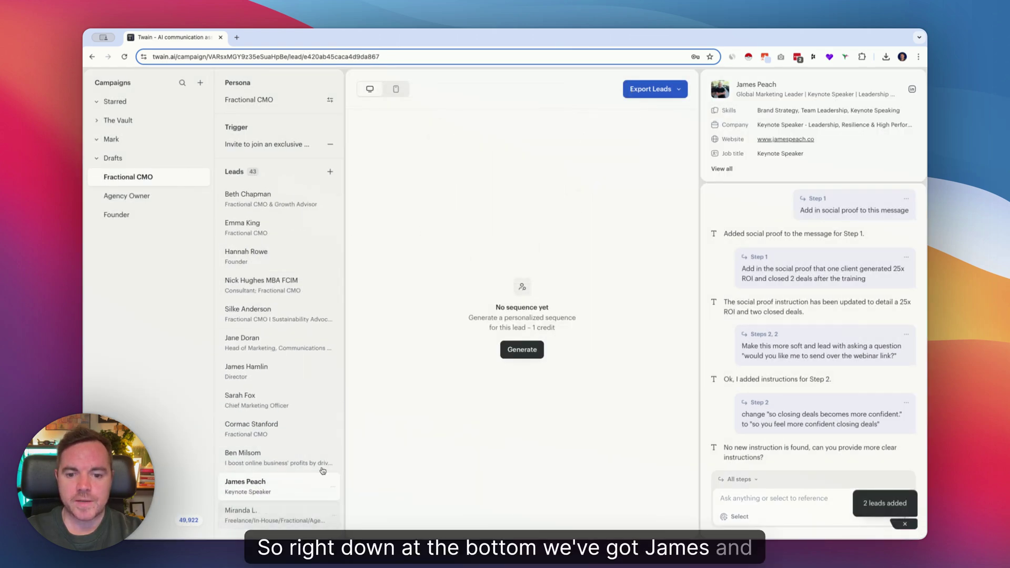
click(521, 350)
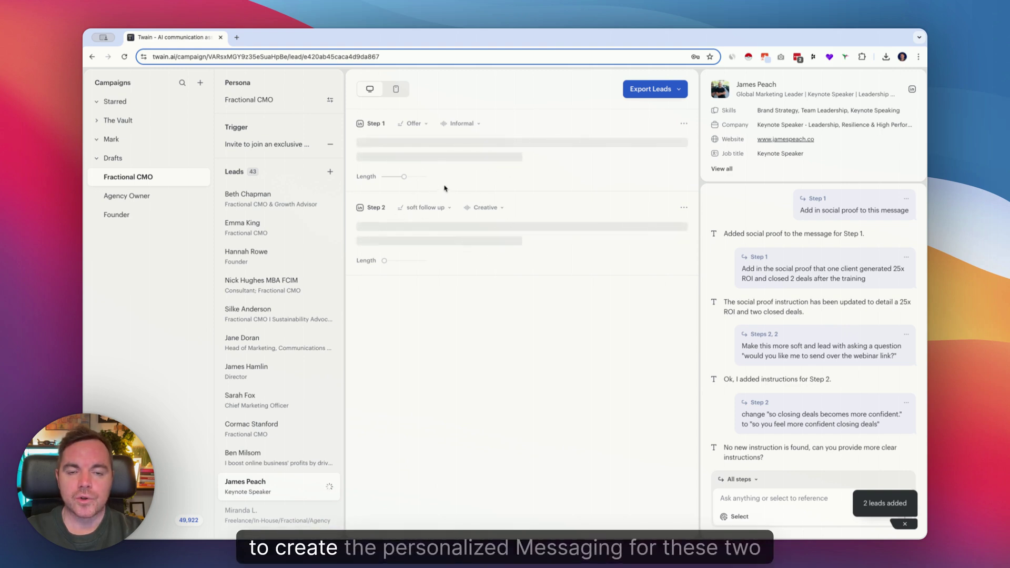
click(241, 514)
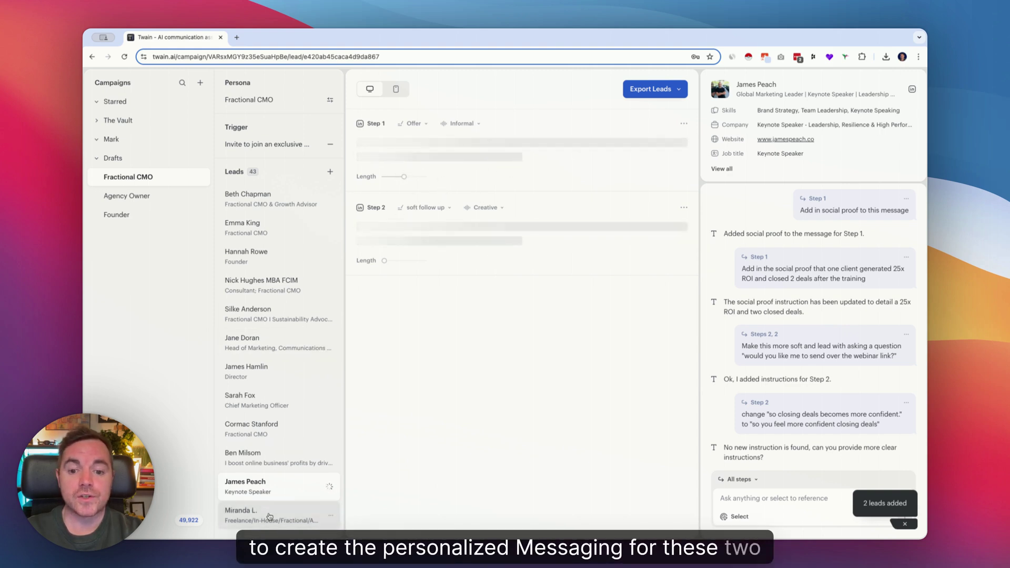
click(518, 350)
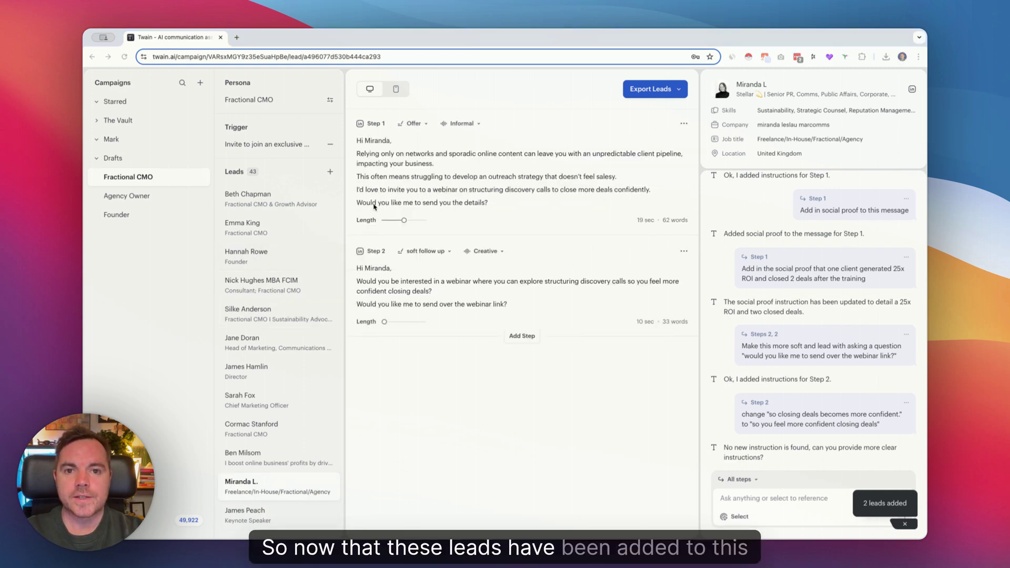
Preview lookalikes of existing leads, approve four fractional marketing profiles, and cap the search at 100
click(331, 173)
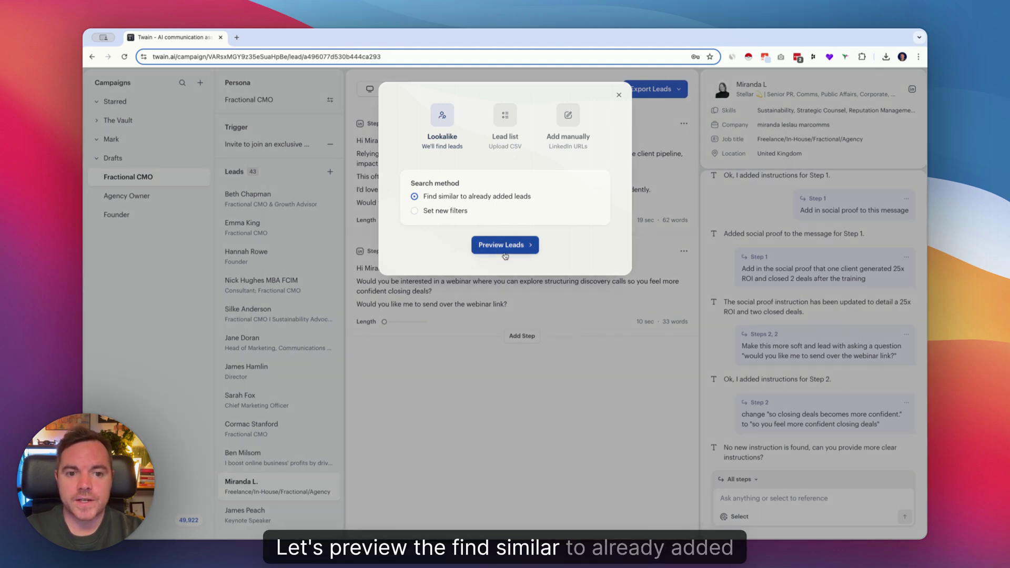
click(504, 246)
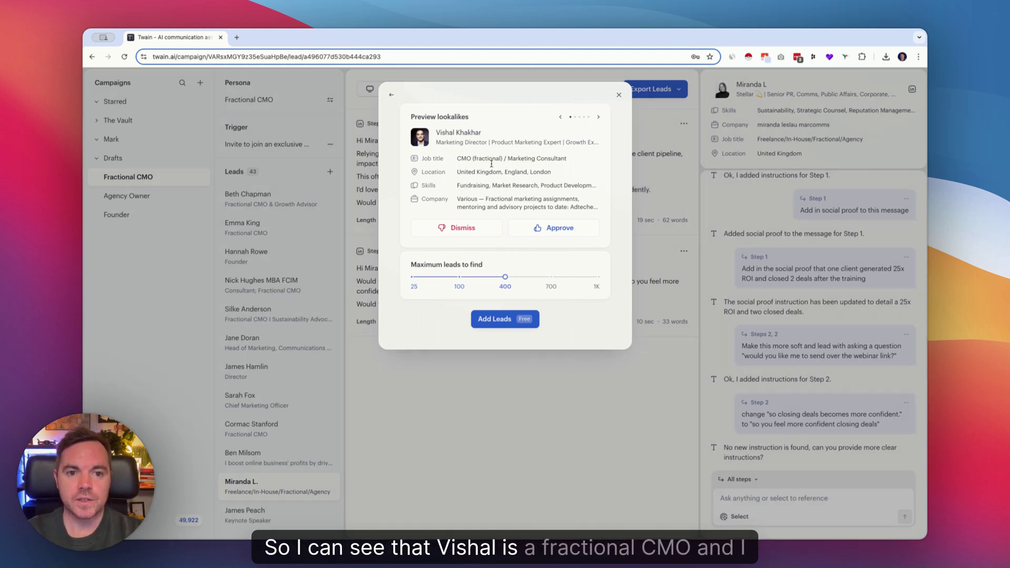
click(554, 233)
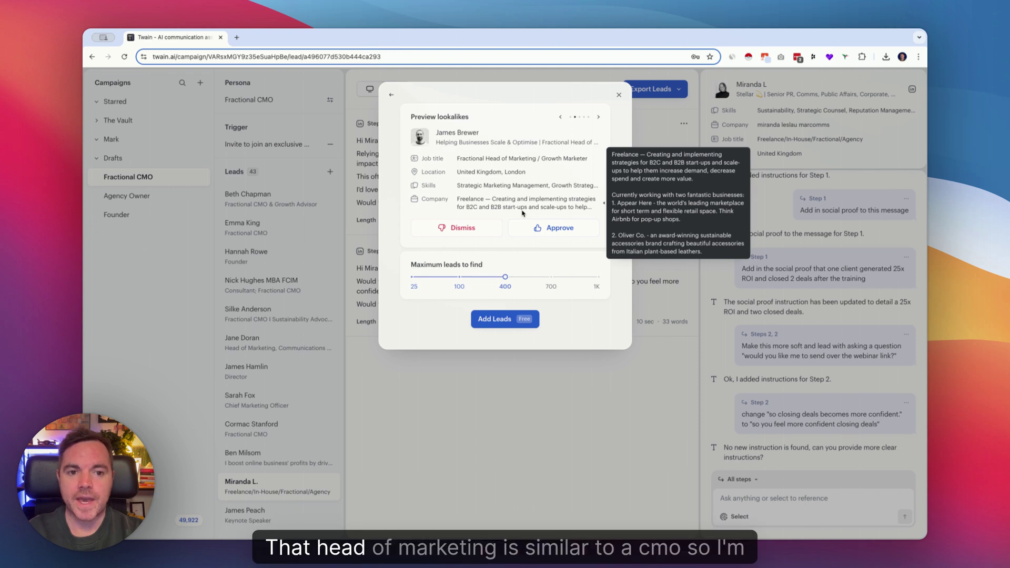
click(535, 229)
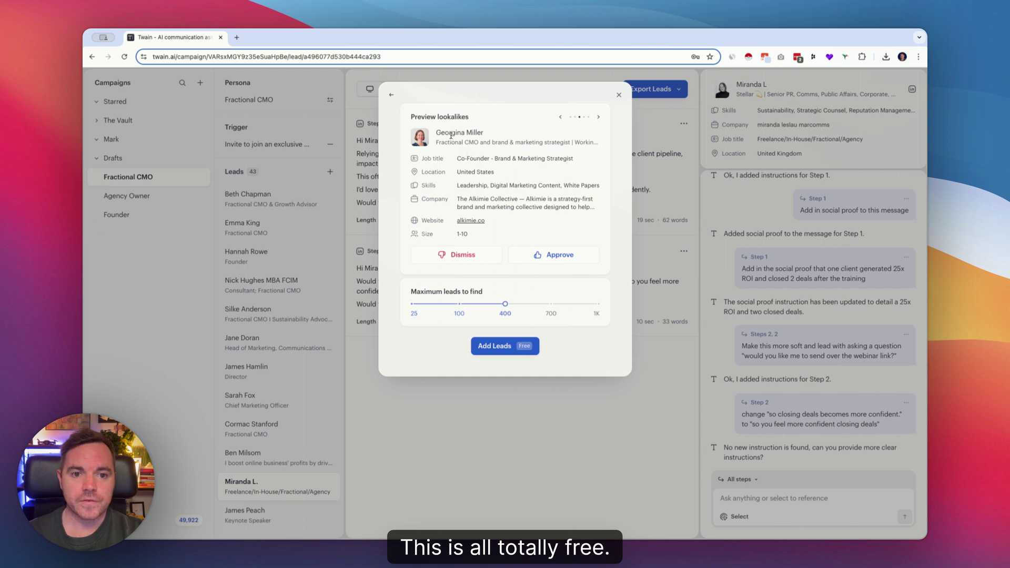
click(542, 255)
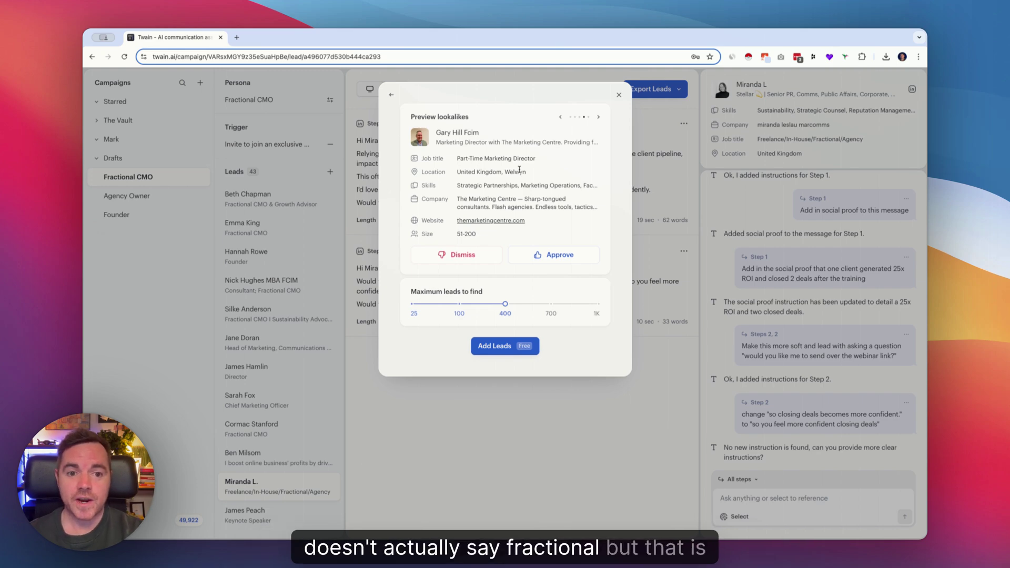
click(553, 255)
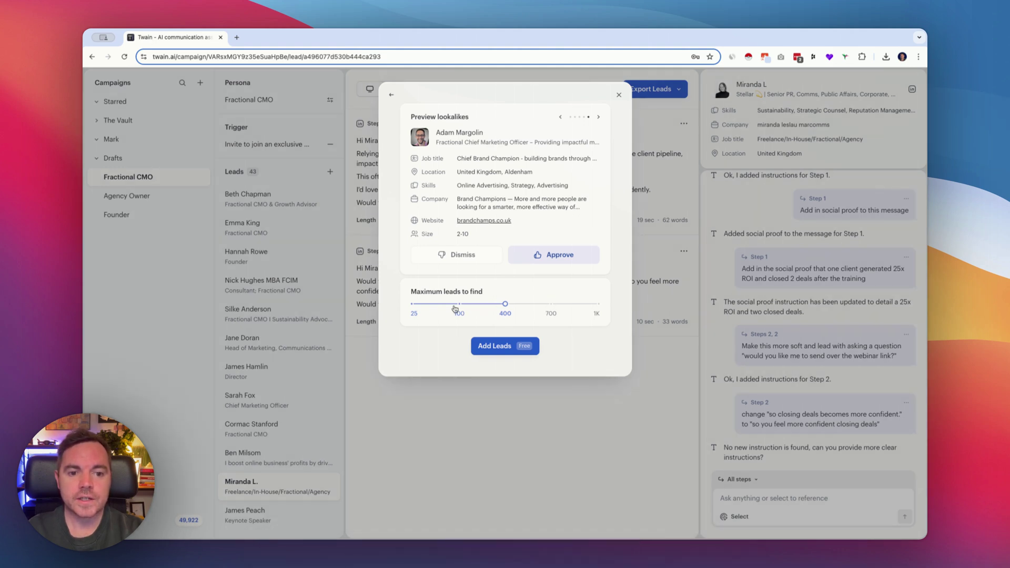
click(600, 305)
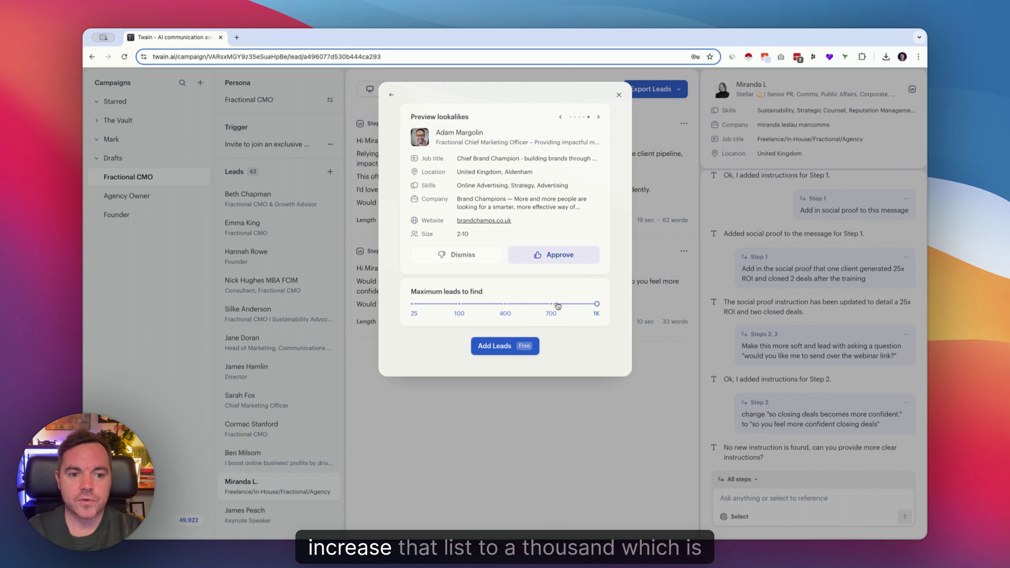
click(461, 304)
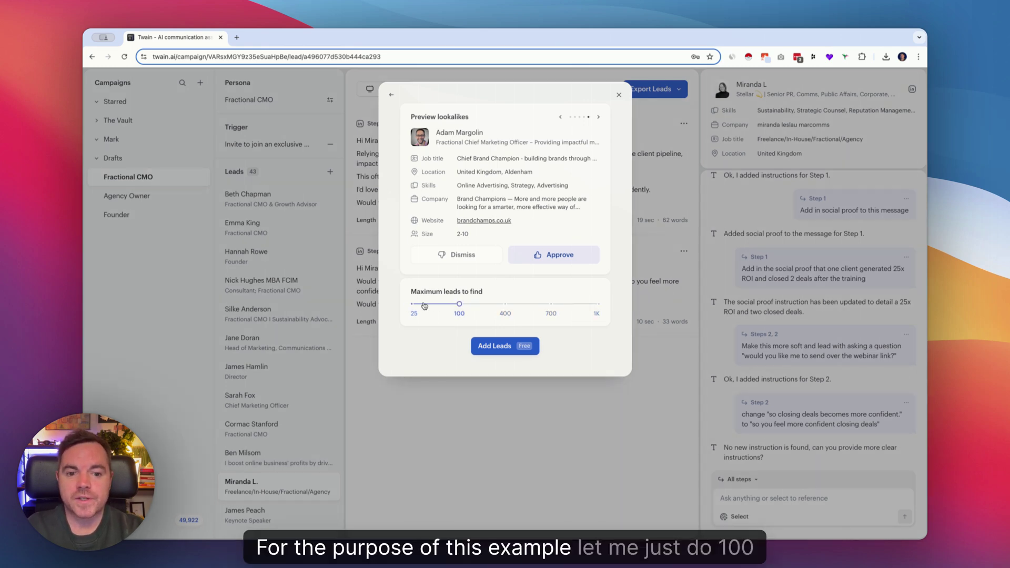
Add the approved lookalike leads to the campaign
click(513, 353)
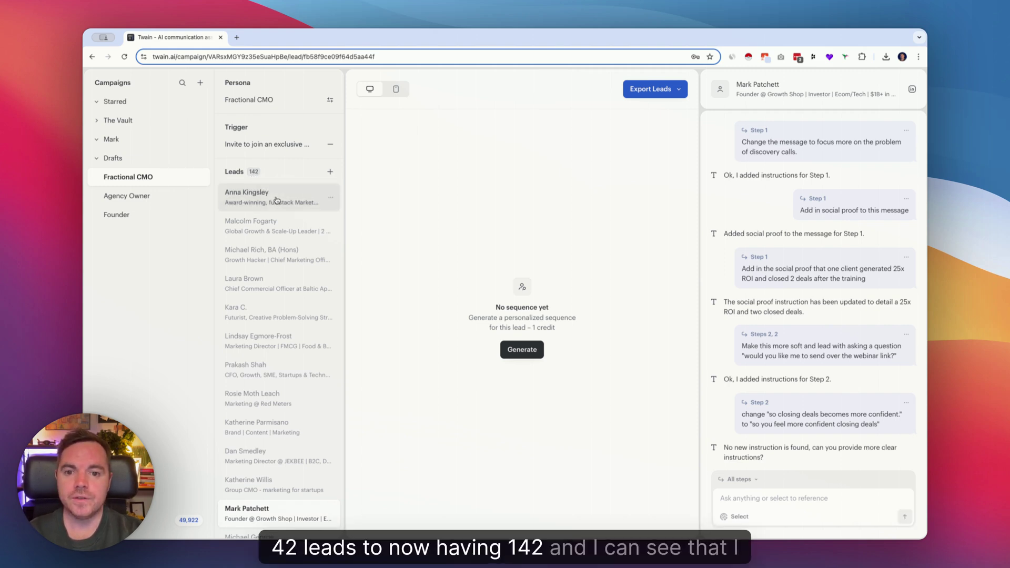
scroll(267, 252, down, 15)
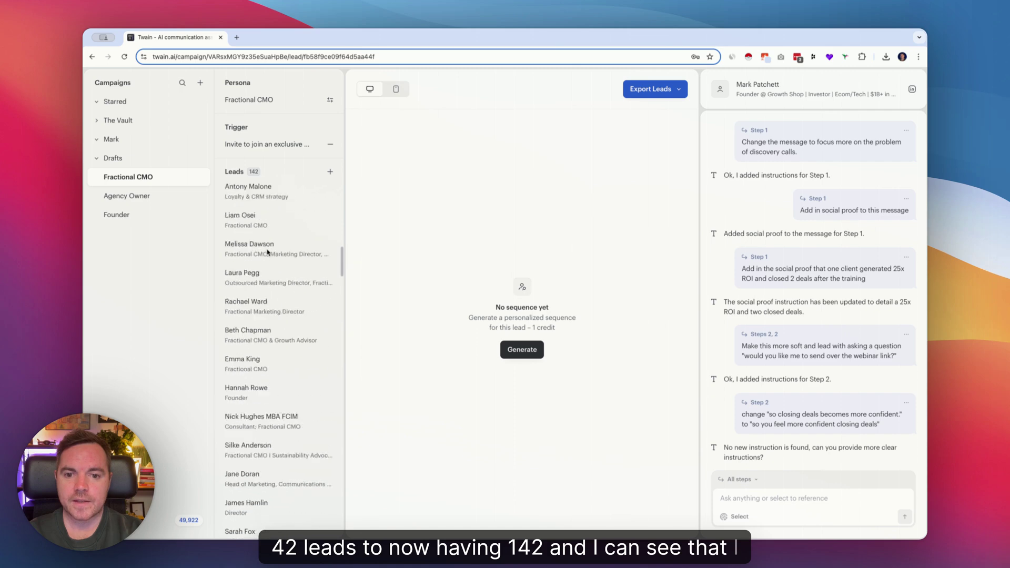
scroll(267, 252, up, 10)
Generate two-step sequences for a newly added lead and the Bristol on-demand CMO lead
click(273, 207)
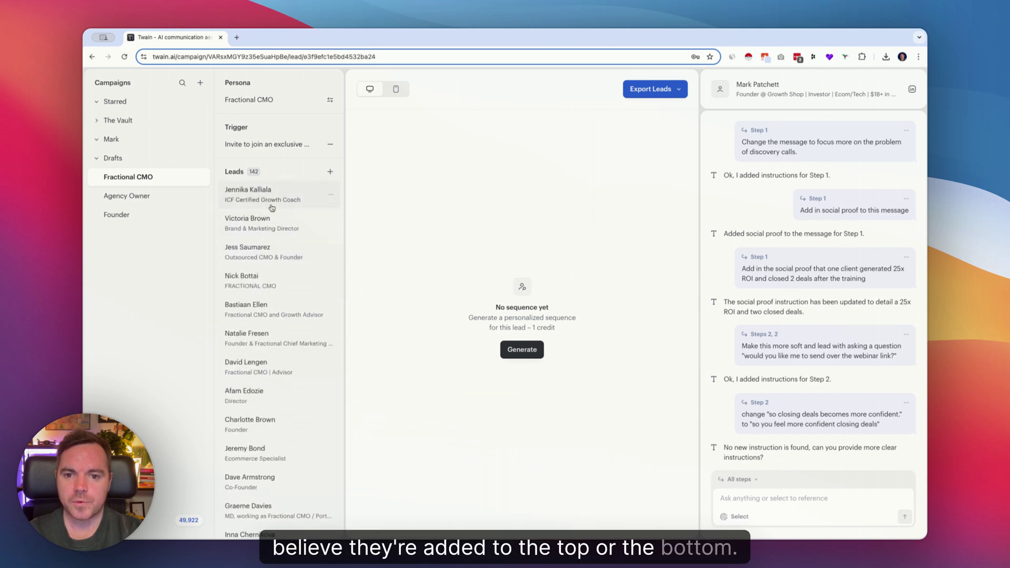
click(287, 288)
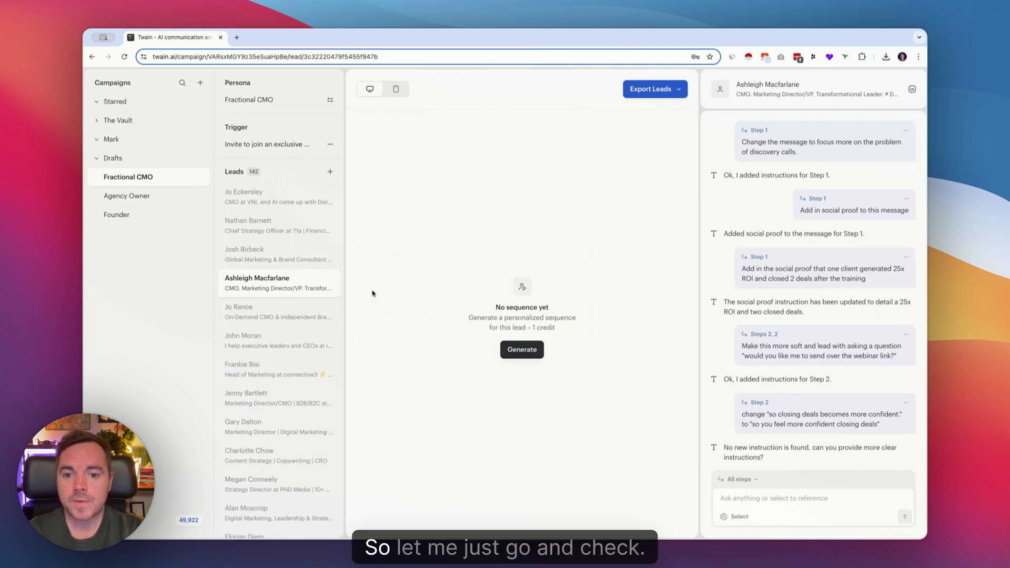
click(528, 348)
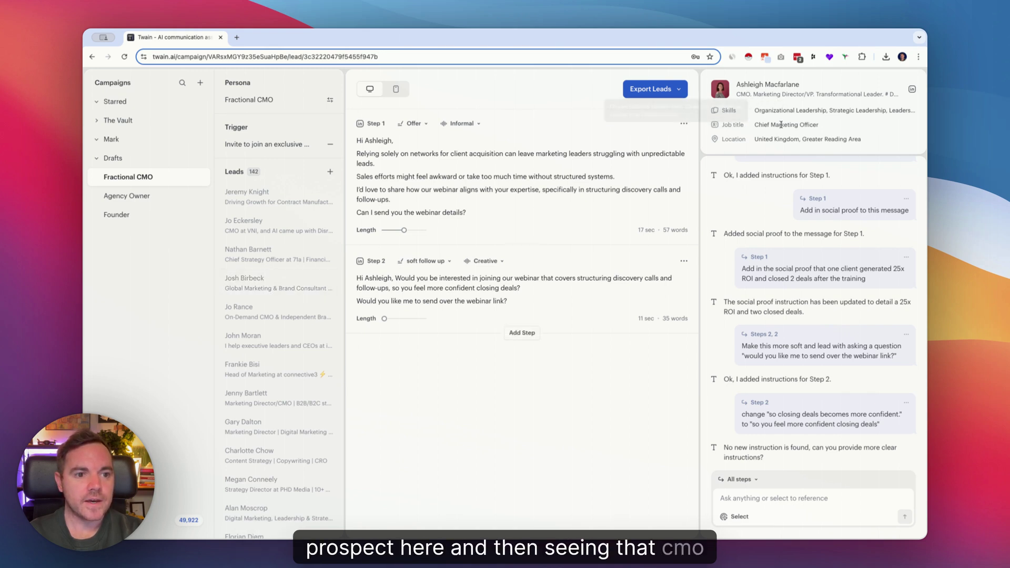
click(247, 308)
click(513, 350)
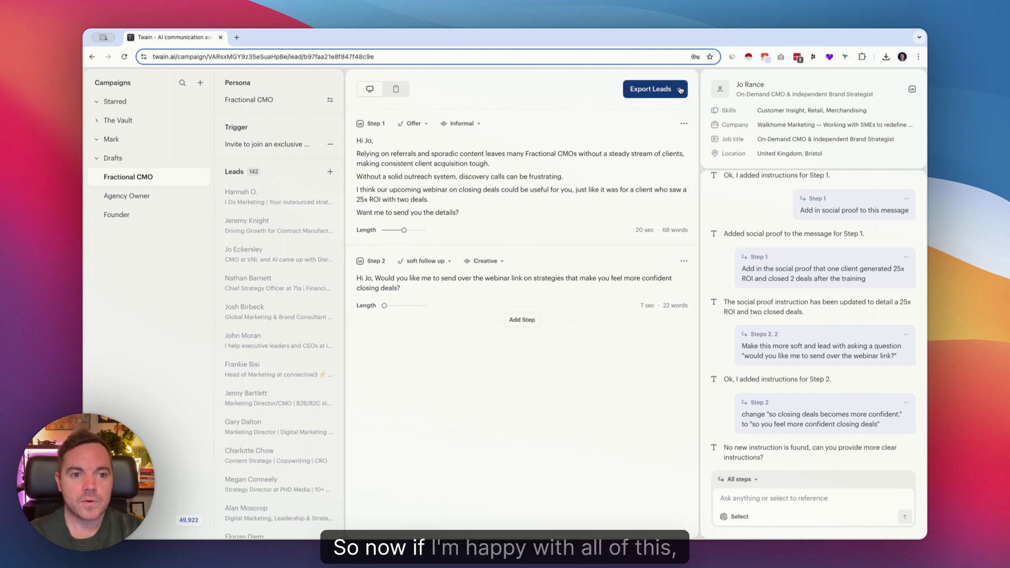
Enable Find verified emails under Export Leads and start generating sequences for all leads
click(659, 91)
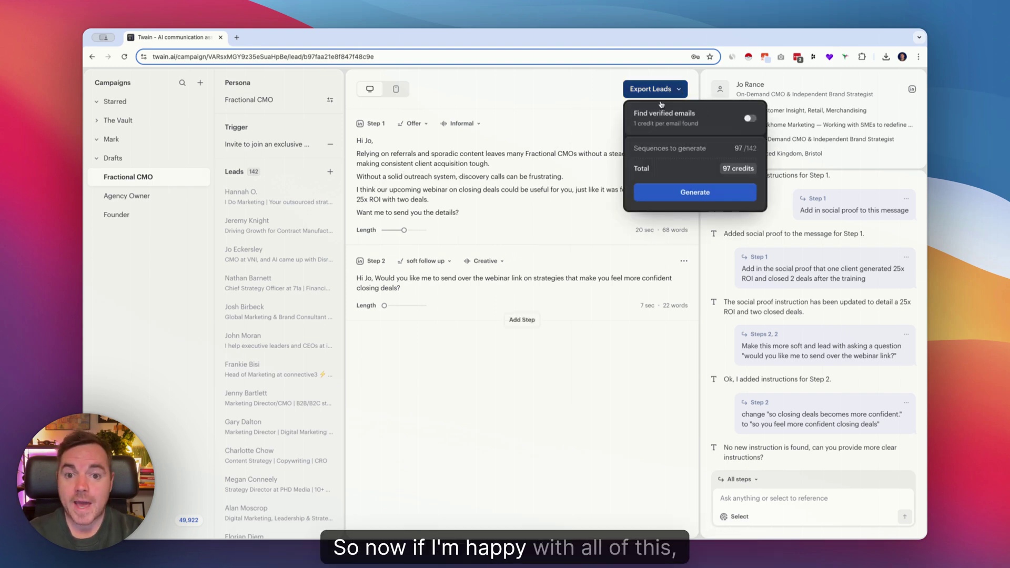
click(751, 120)
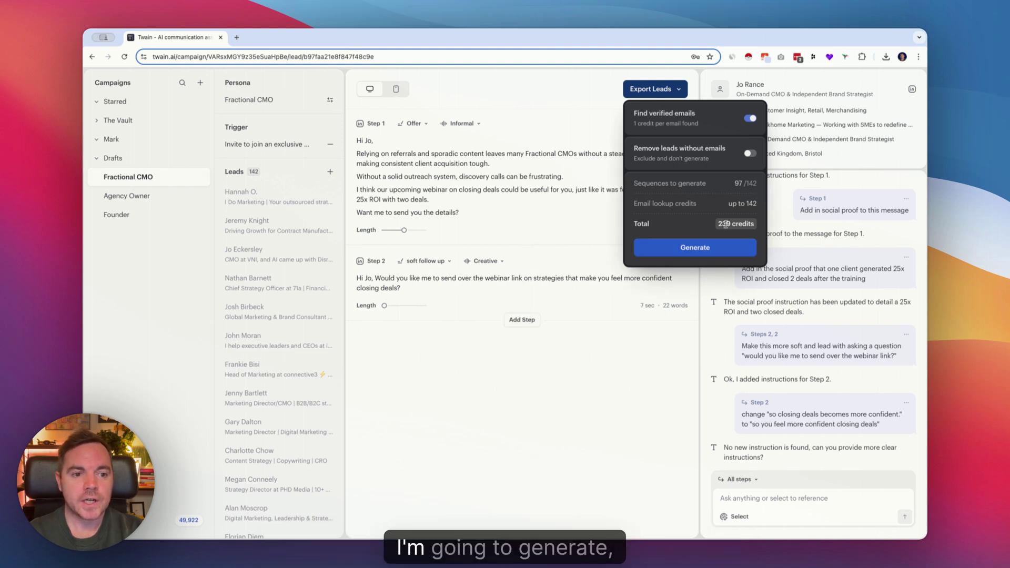
click(706, 249)
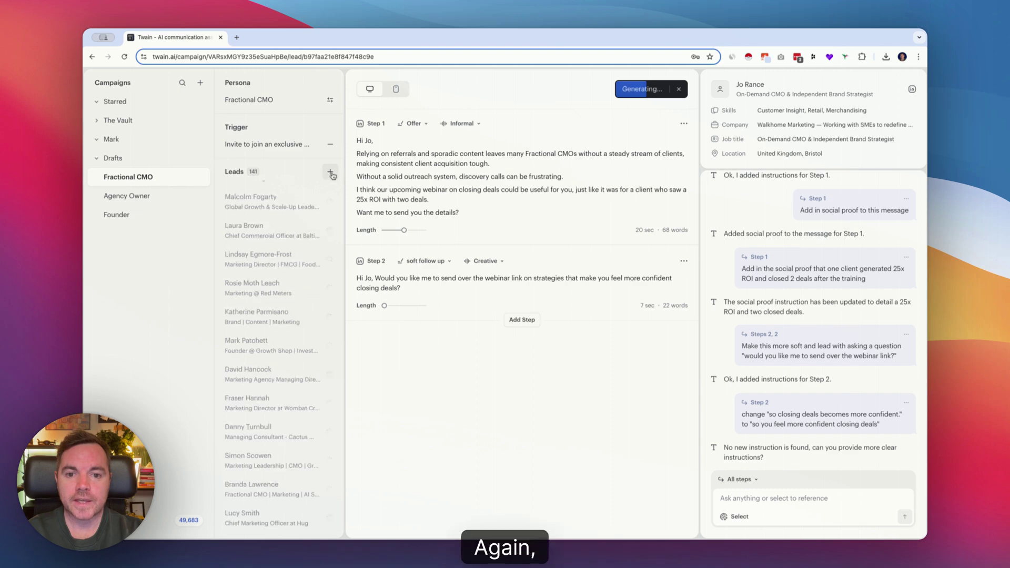
Start a lookalike lead search with new filters matched by profiles
click(331, 174)
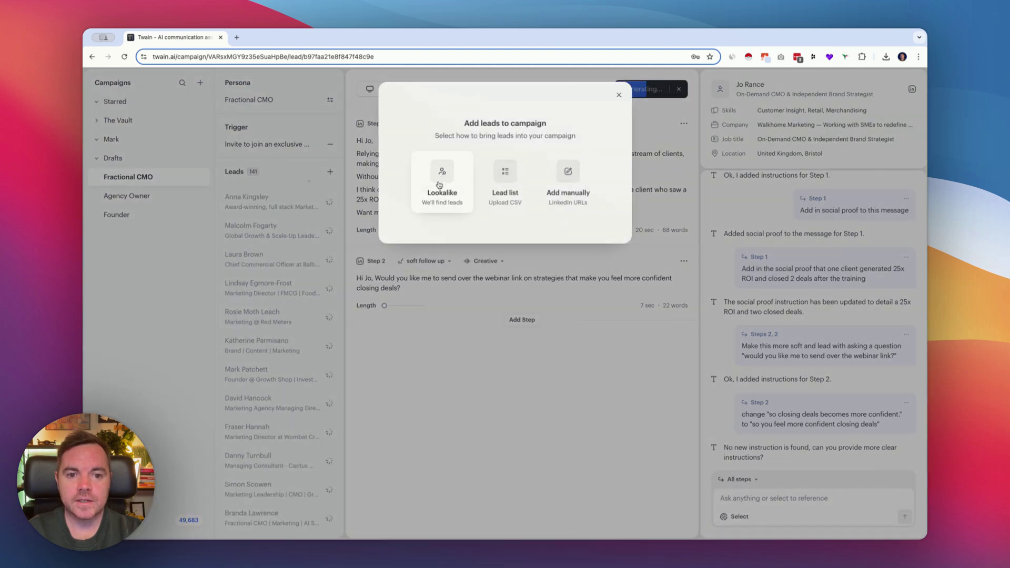
click(441, 182)
click(429, 212)
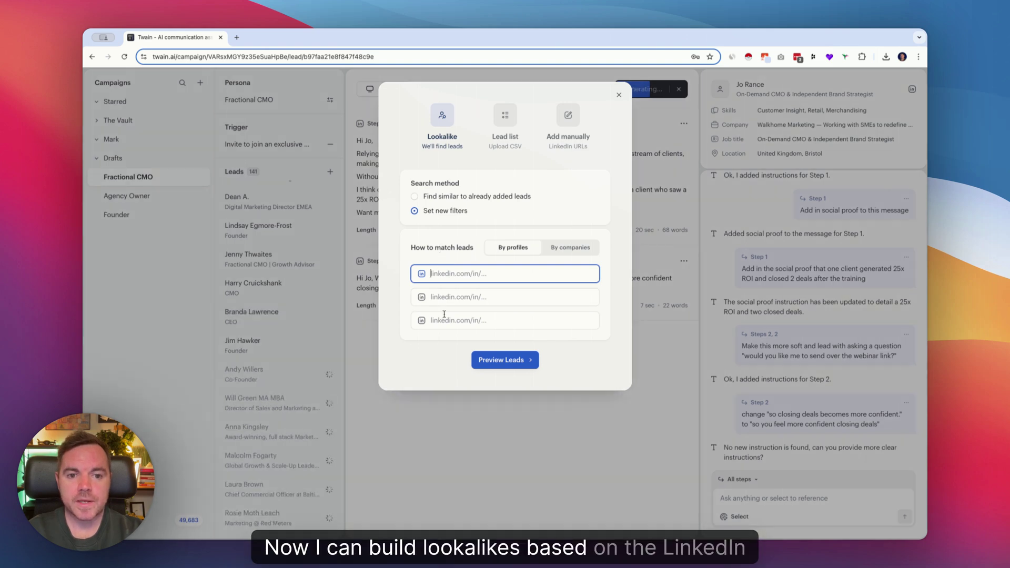
click(566, 246)
click(522, 249)
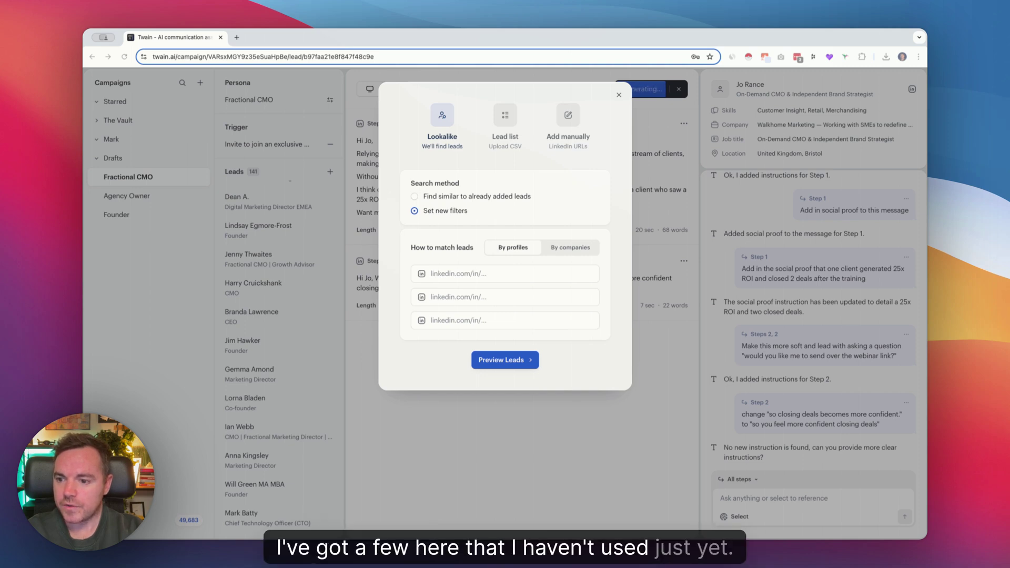
Paste three fractional CMO example LinkedIn profile URLs into the profile fields
click(470, 273)
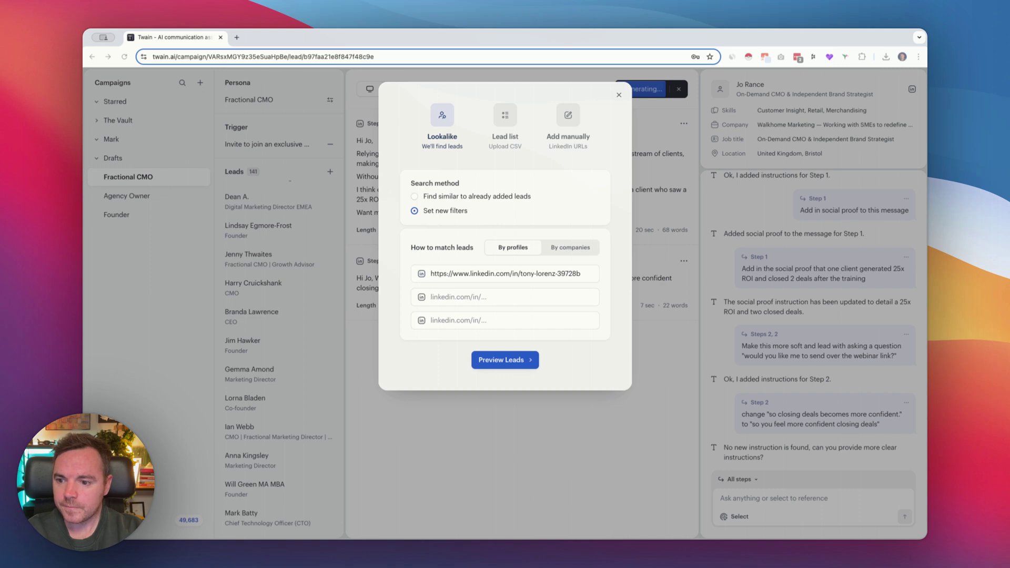
click(463, 304)
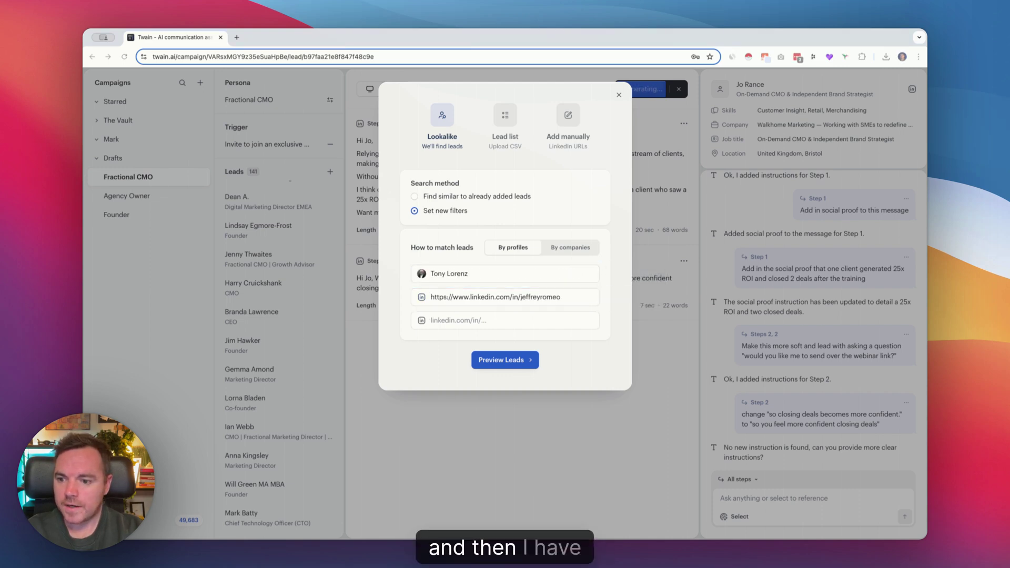
click(452, 322)
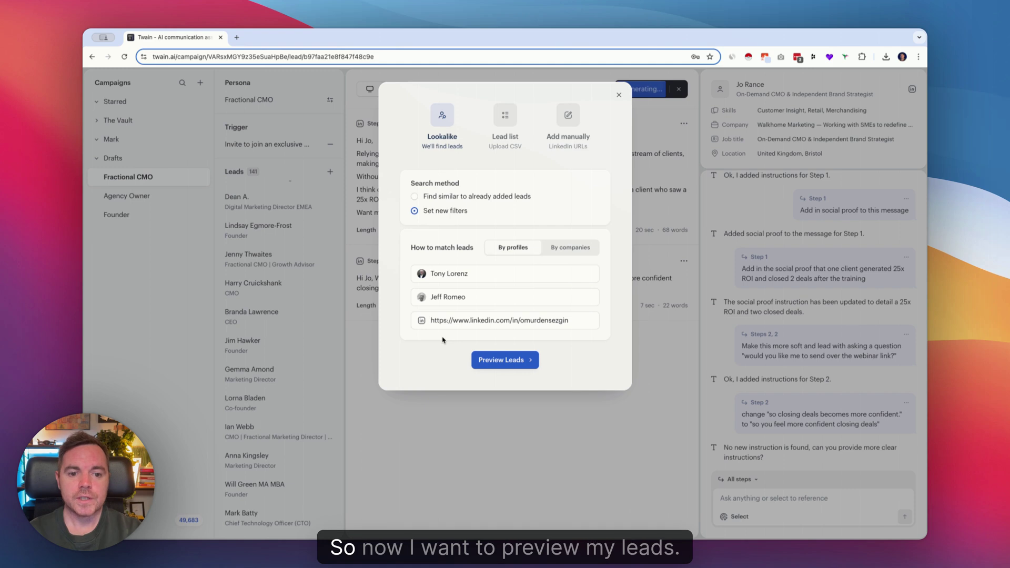
click(500, 362)
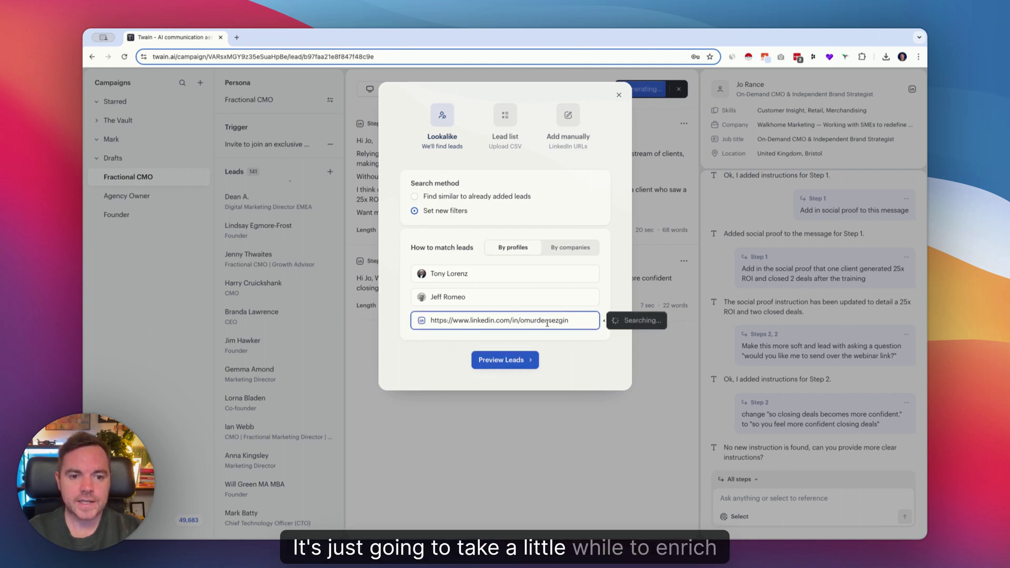
Preview the lookalikes and approve the senior consultant and marketing consultant
click(508, 360)
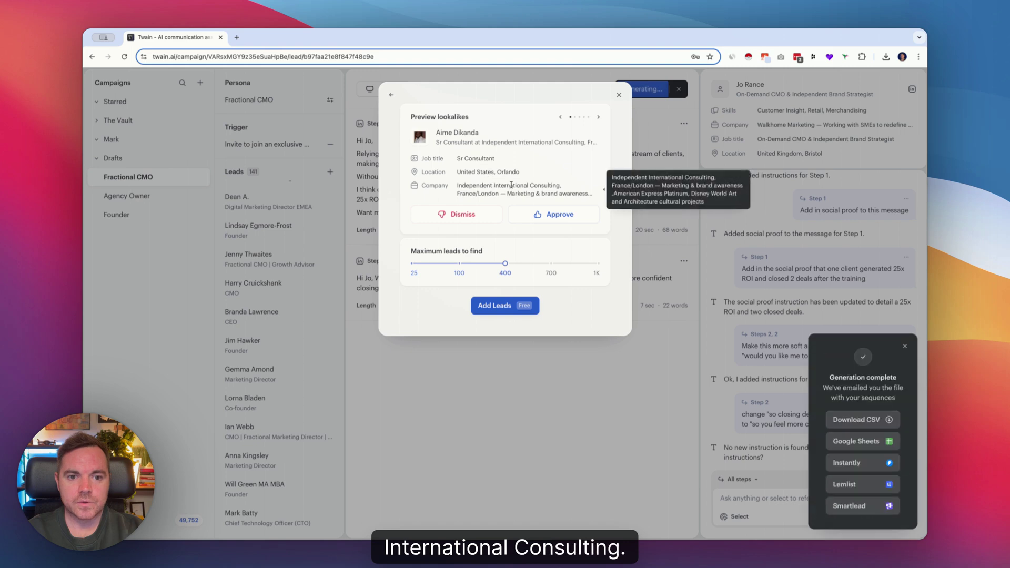
click(550, 214)
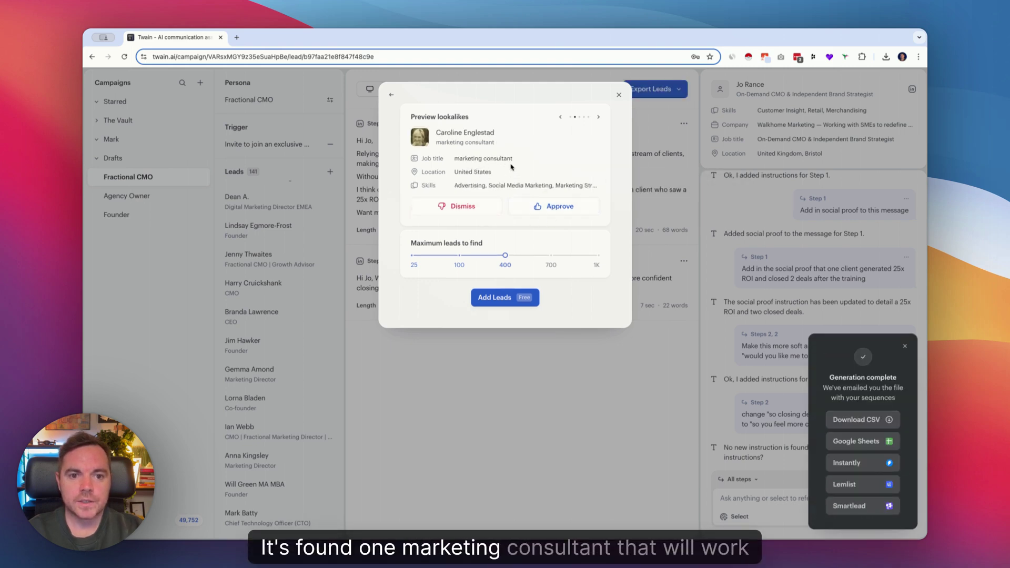
click(534, 207)
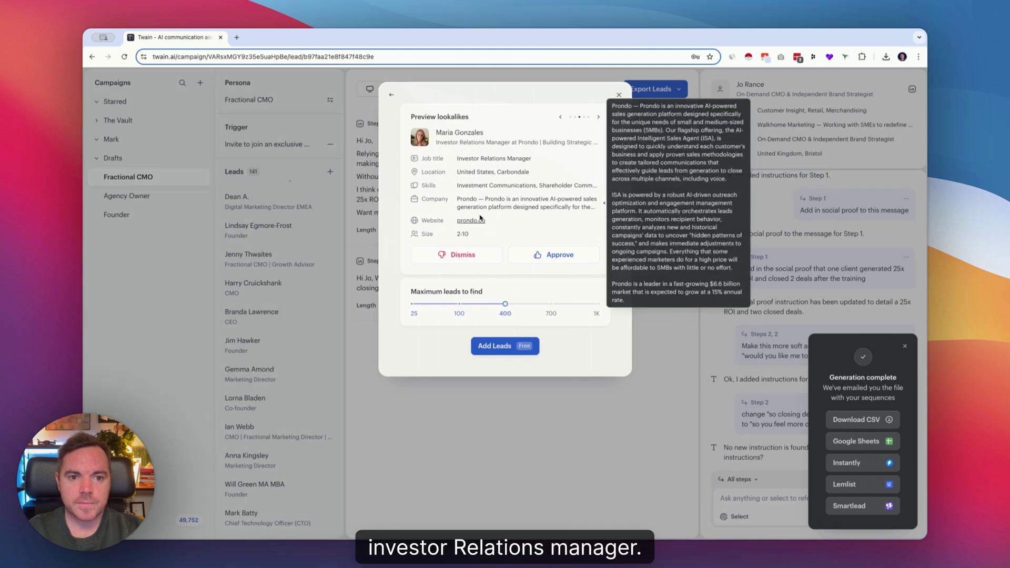
Dismiss two off-target lookalikes with ICP 'Needs to be fractional CMO/Marketing', then add 25 leads
click(461, 254)
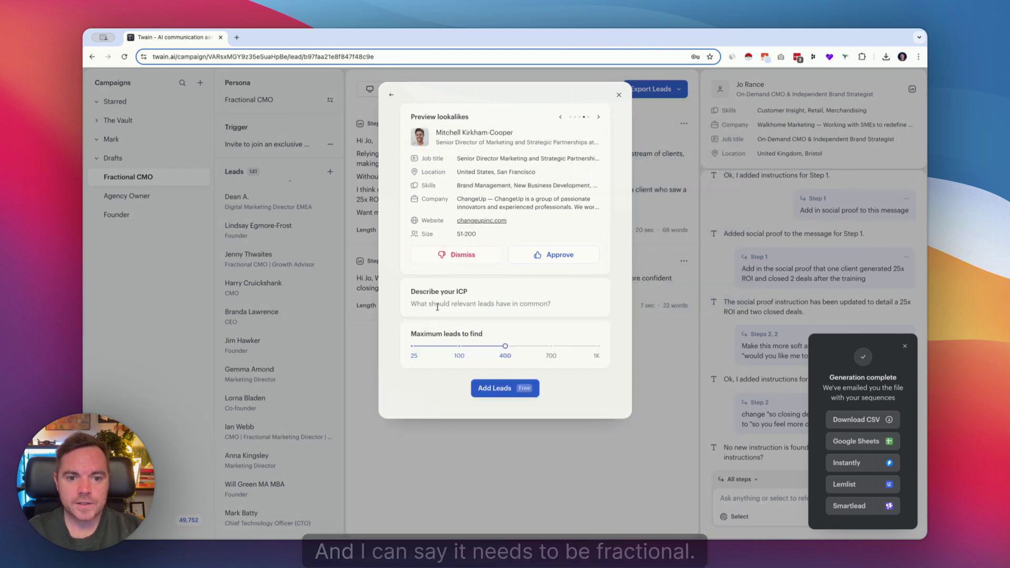
text(Needs to be fr)
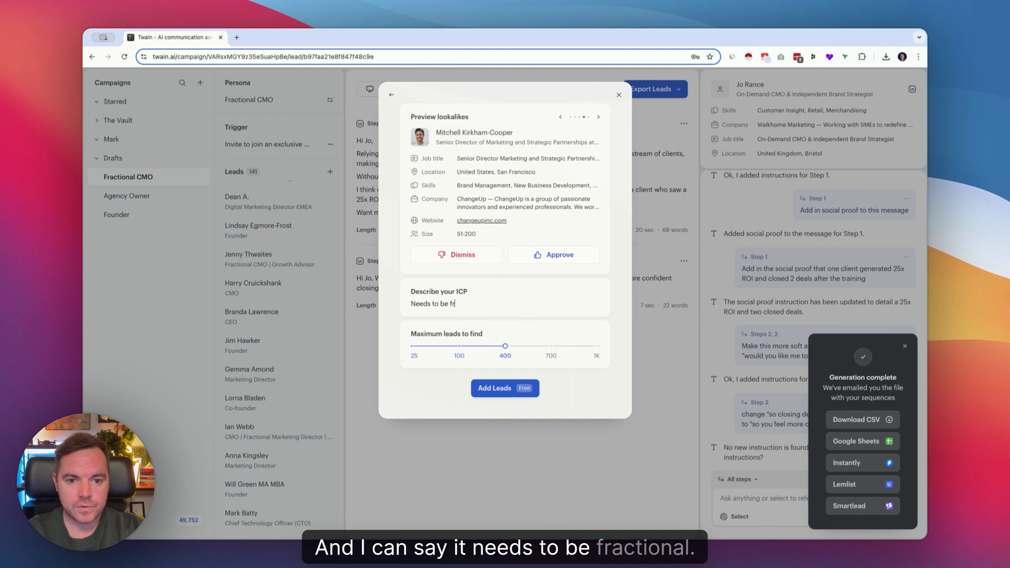
text(actional CMO)
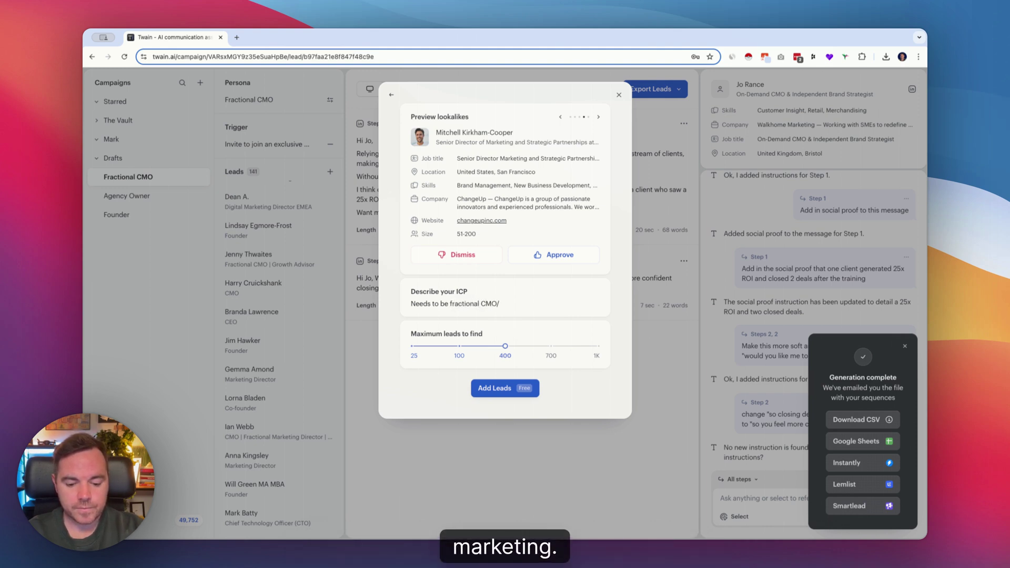
text(/Marketing)
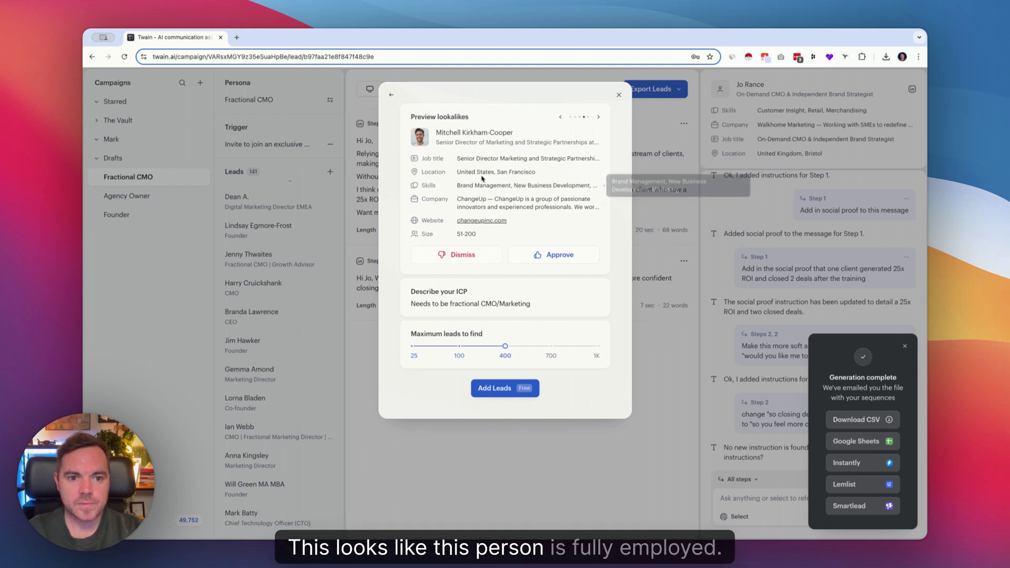
click(465, 258)
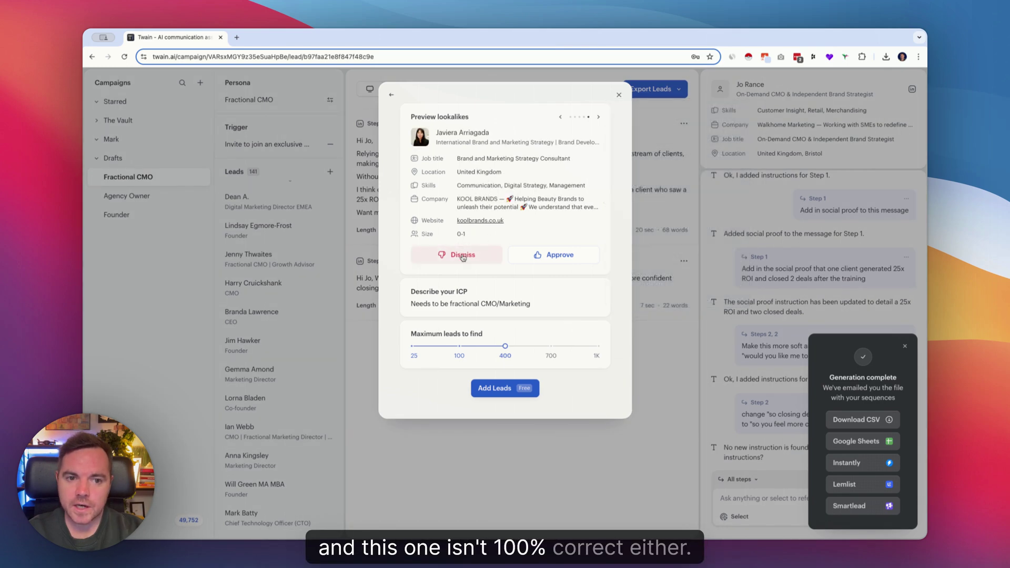
click(413, 347)
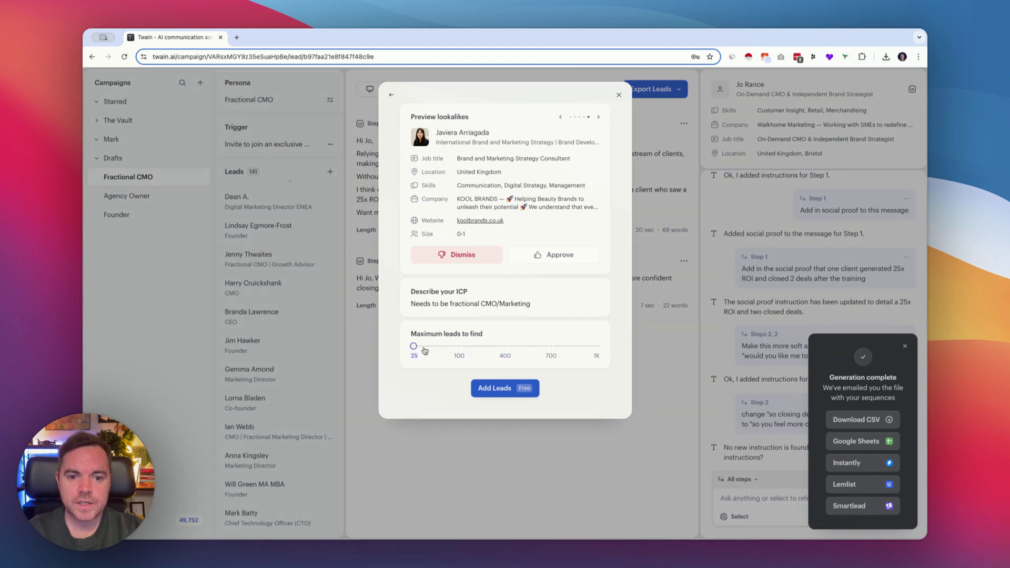
click(507, 390)
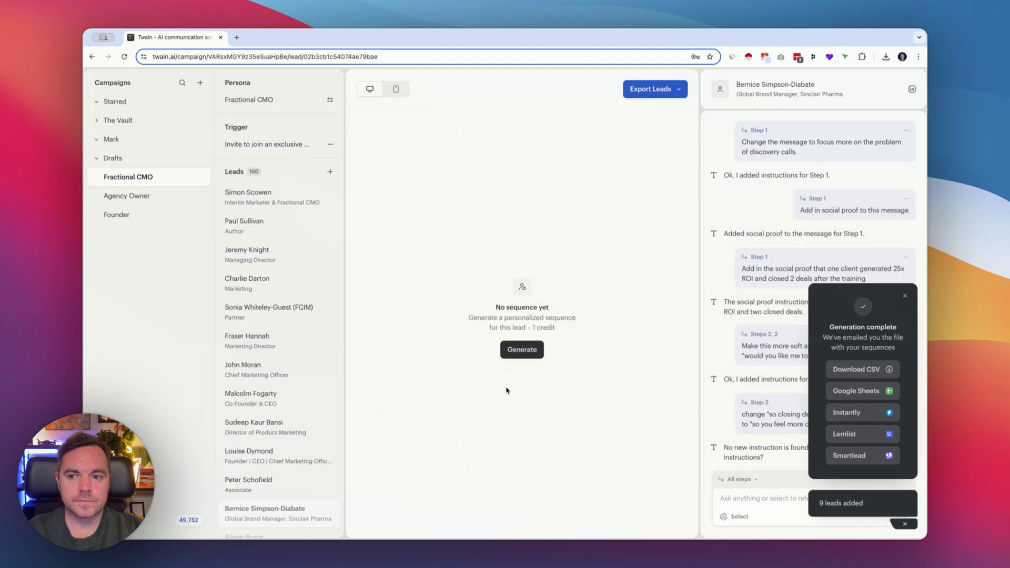
Delete the pharma brand manager lead from the campaign
scroll(268, 310, down, 5)
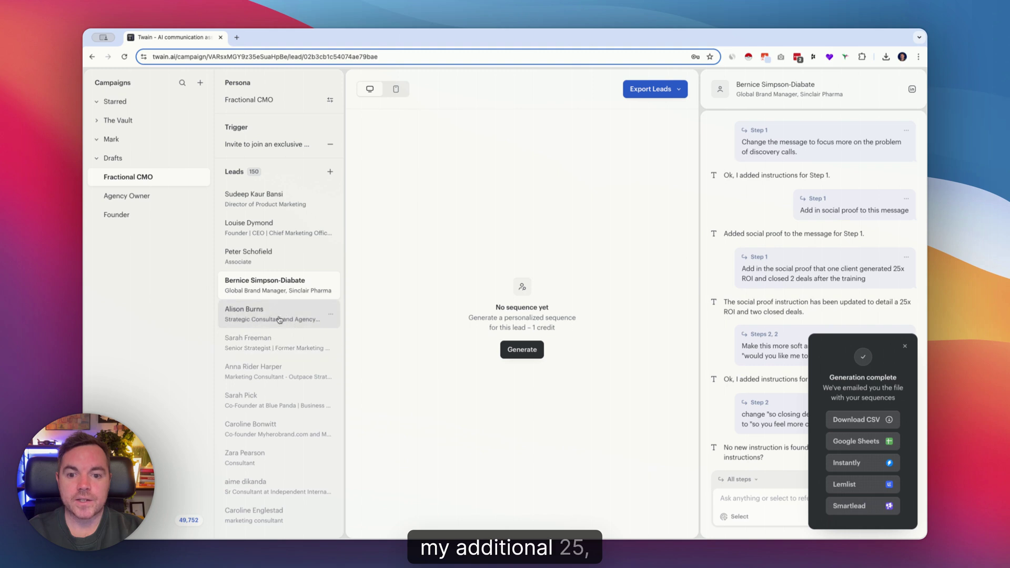
click(289, 316)
click(284, 284)
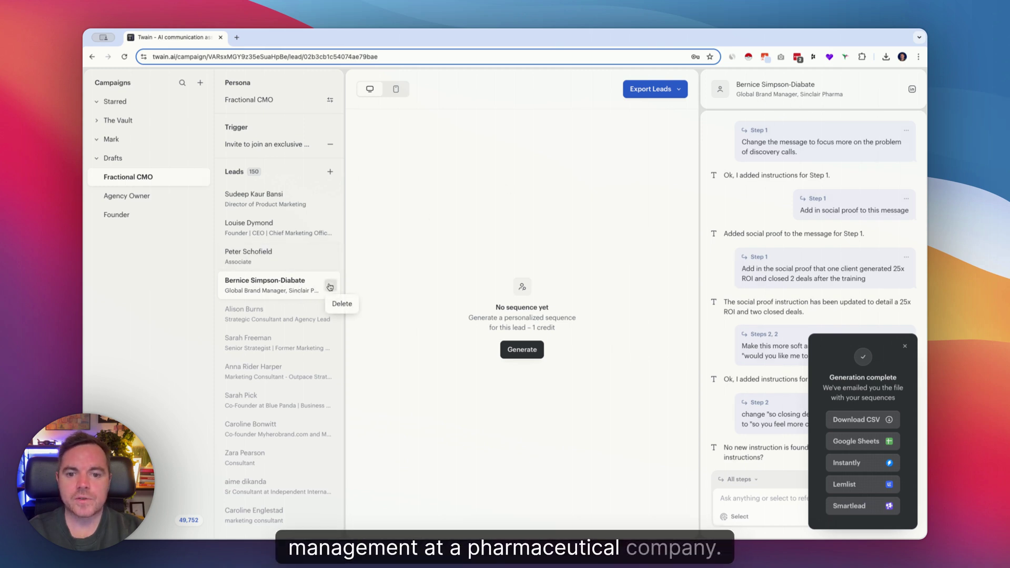
click(330, 287)
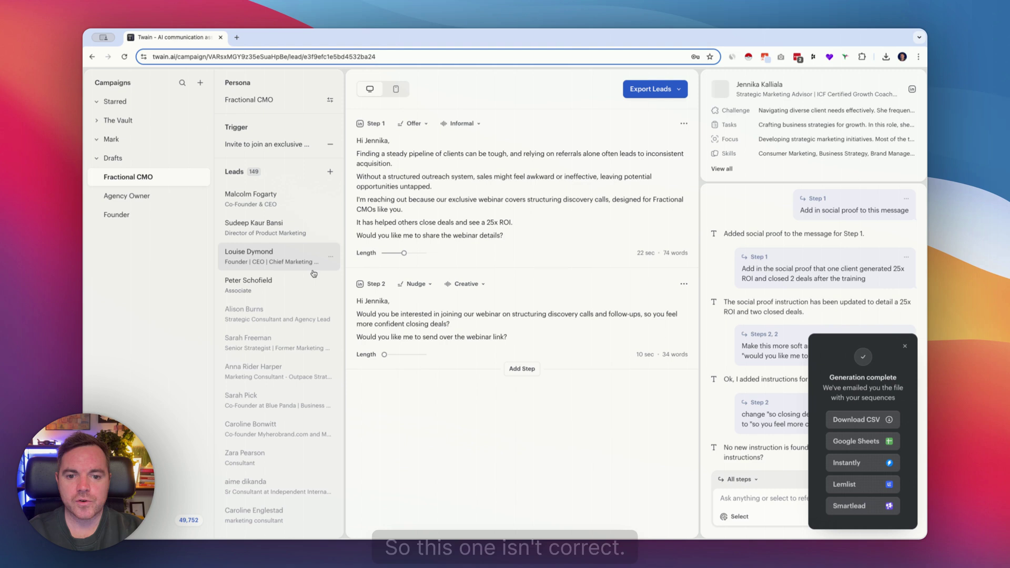
Generate sequences for the strategic consultant, senior strategist, and consultant leads
click(296, 317)
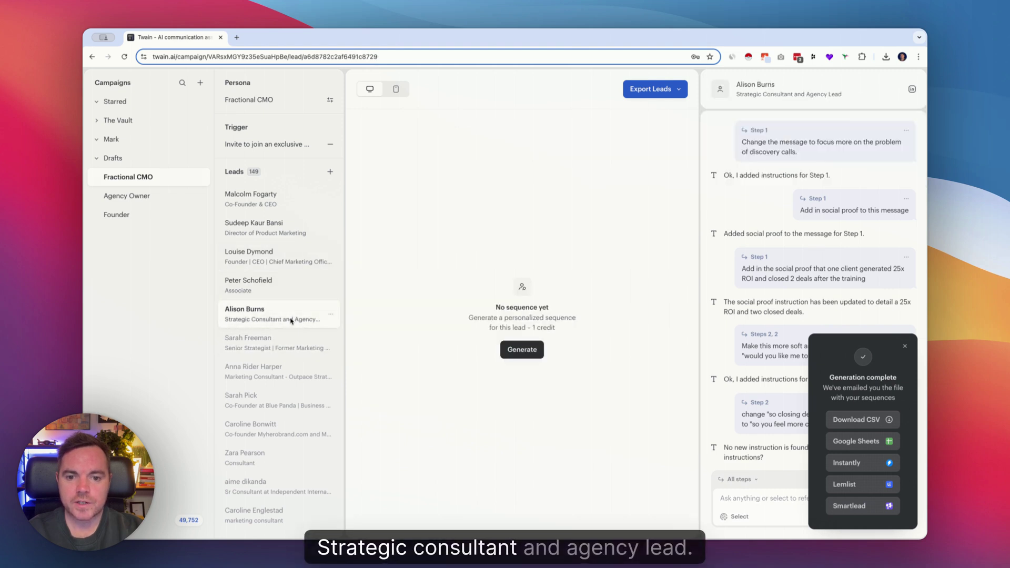
click(521, 349)
click(284, 353)
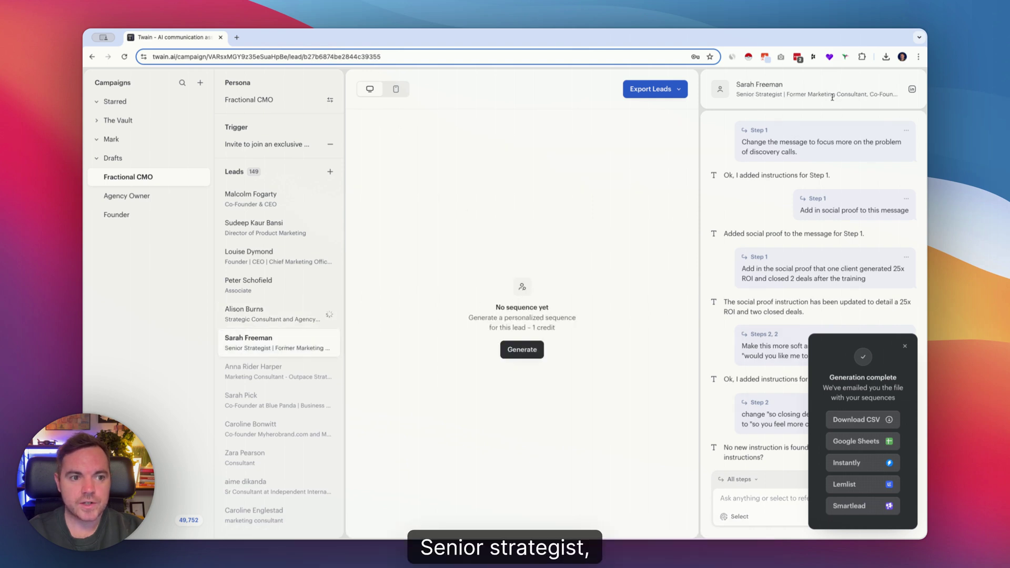
click(521, 350)
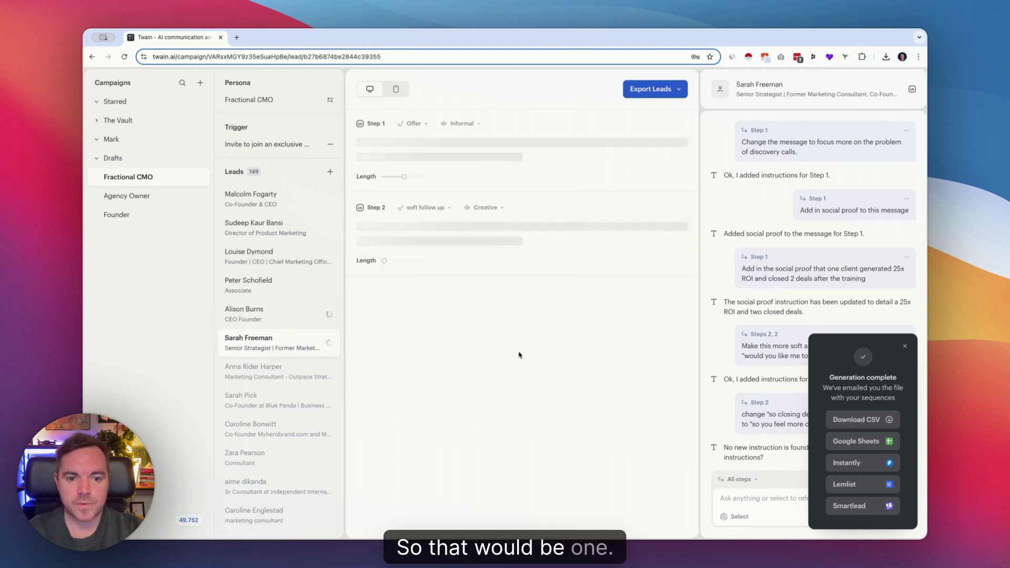
click(278, 371)
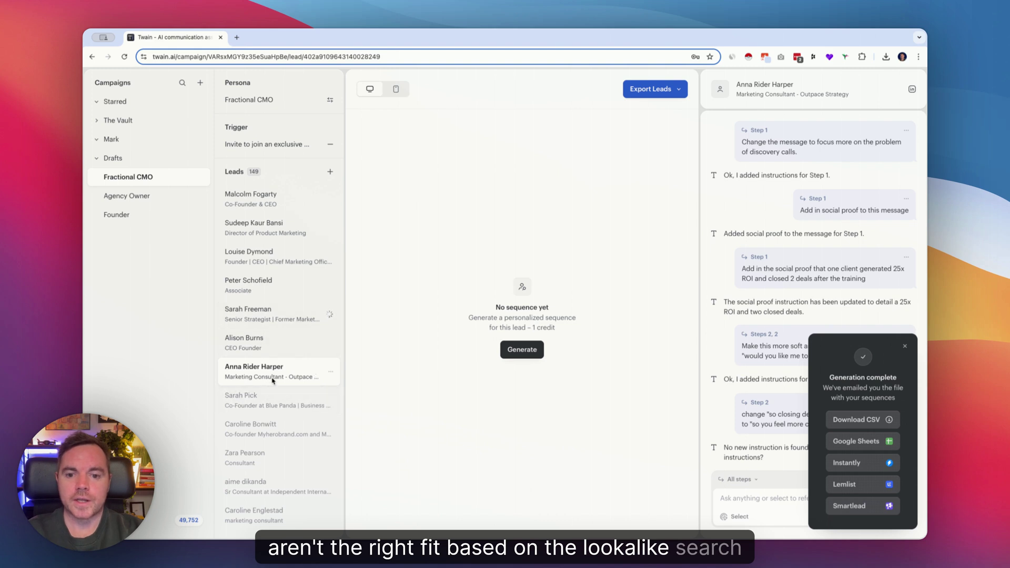
key(Down)
key(Down)
key(Down)
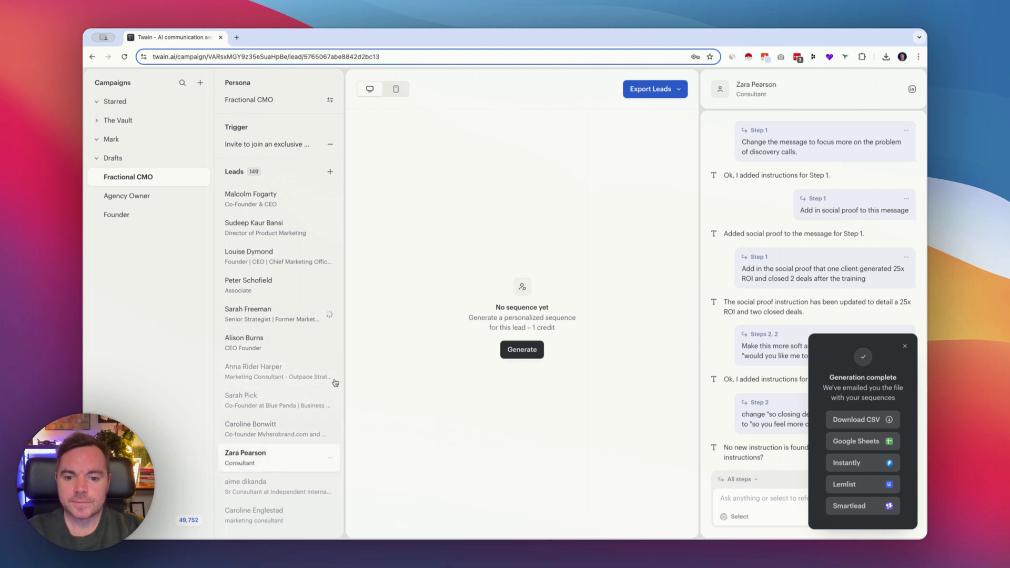
click(522, 350)
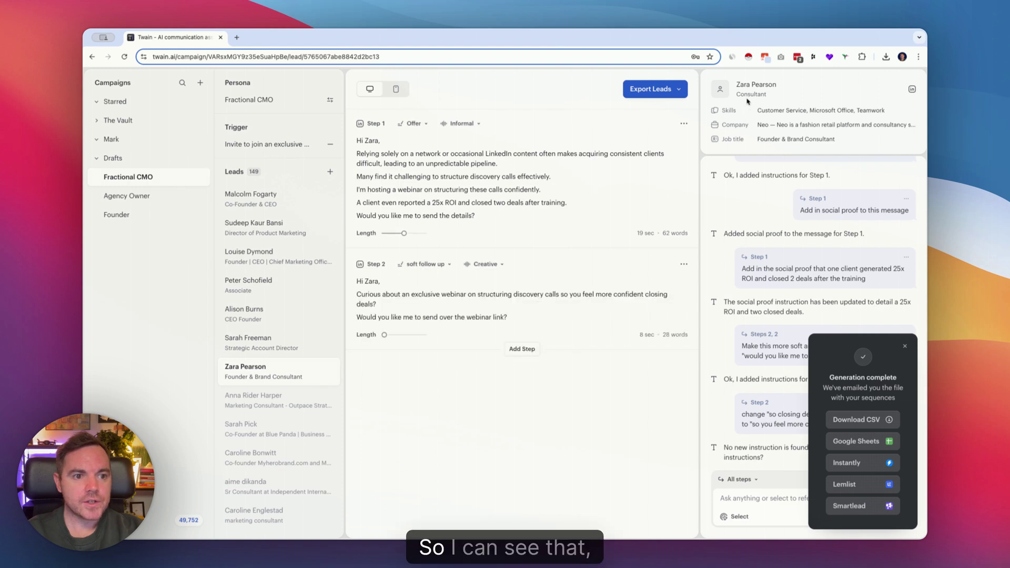
Review the consultant lead's LinkedIn profile
click(912, 89)
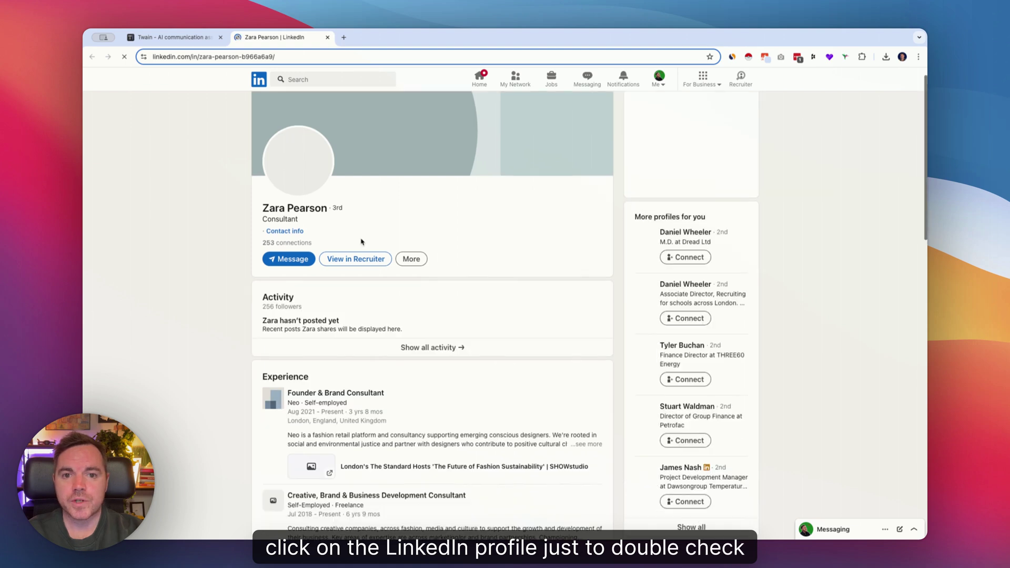
scroll(363, 235, down, 5)
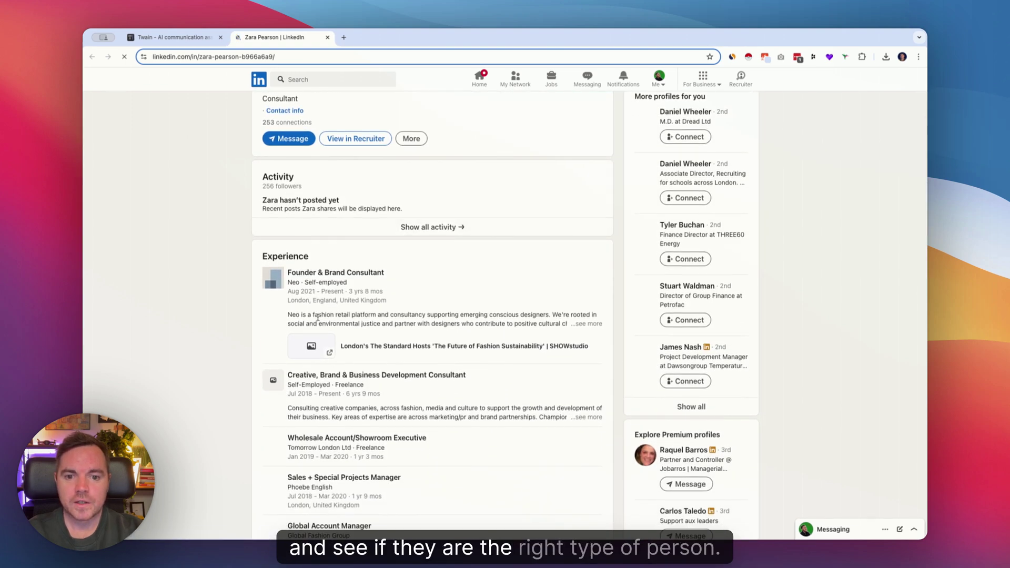
scroll(369, 319, down, 2)
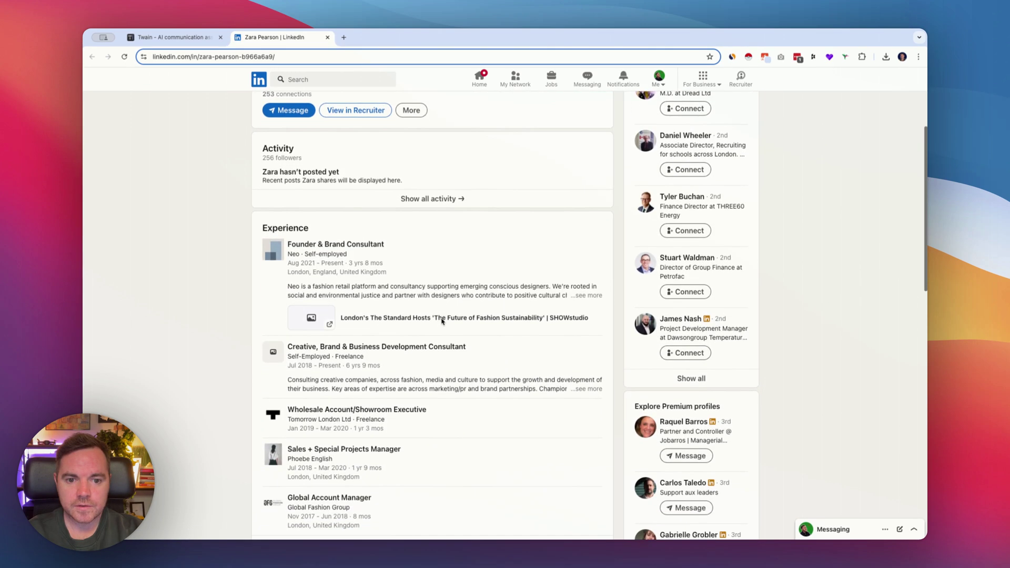
scroll(399, 317, down, 2)
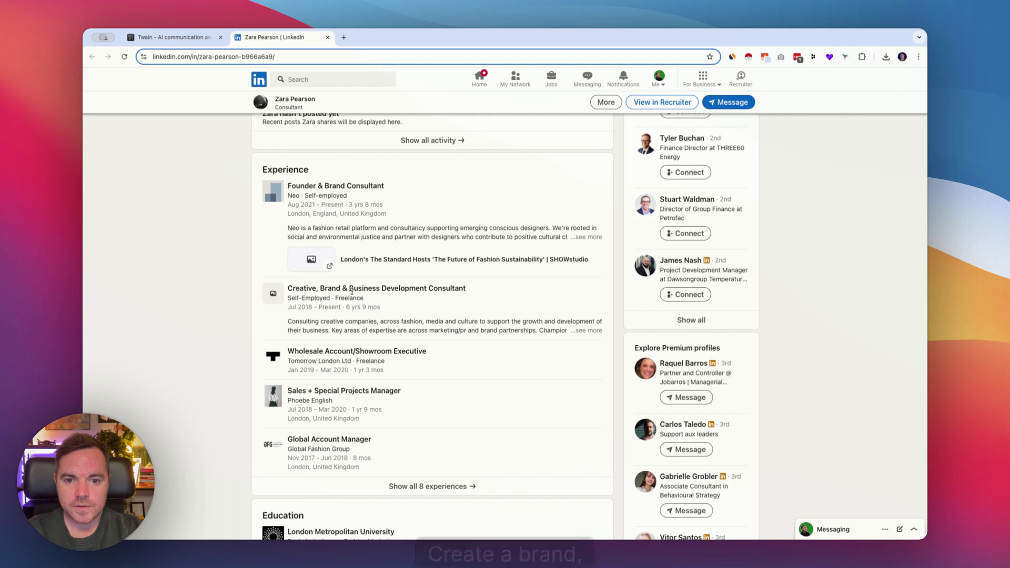
scroll(353, 292, up, 5)
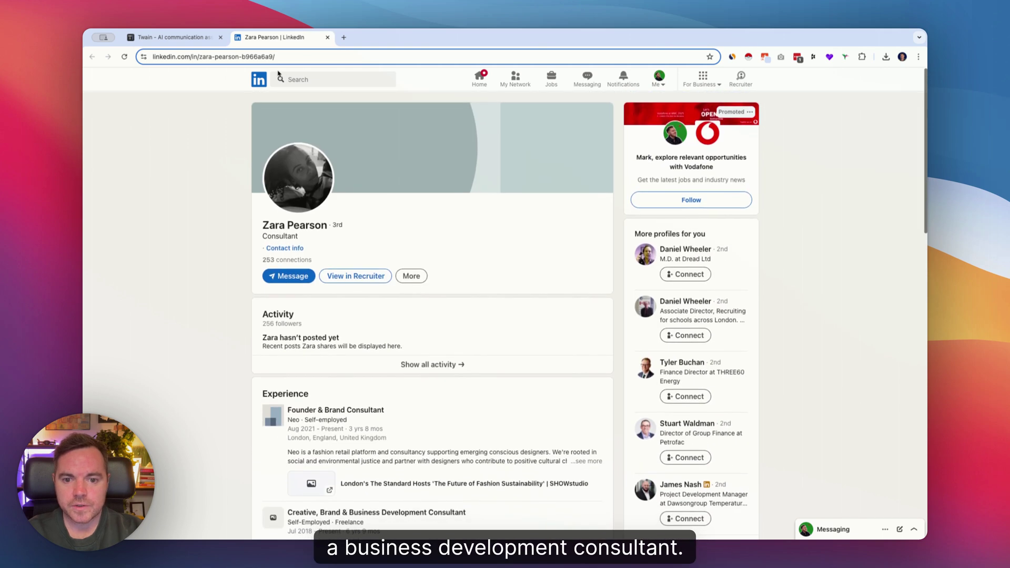
Delete that consultant lead from the campaign, leaving 148 leads, and open the next lead
click(189, 35)
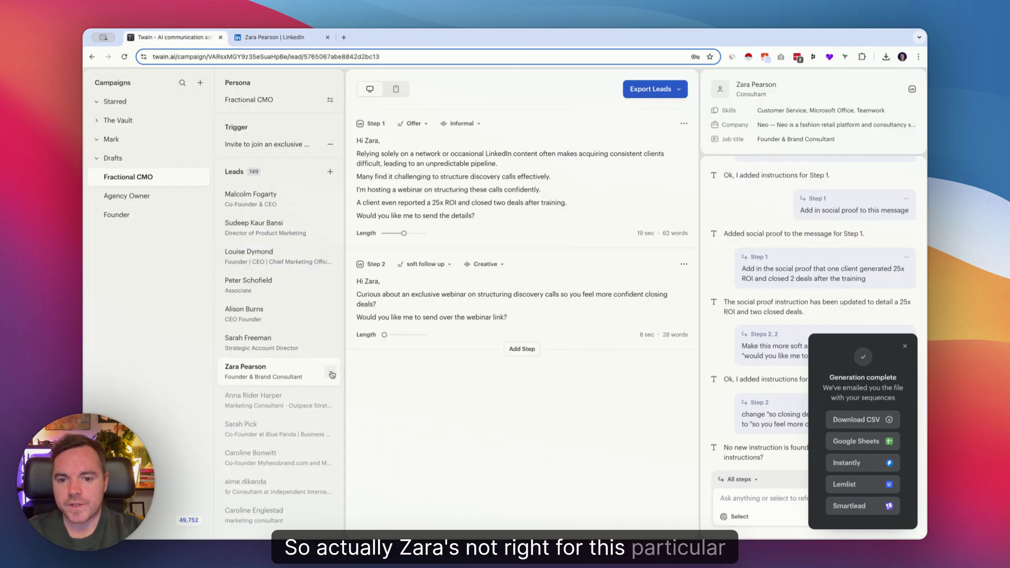
click(330, 373)
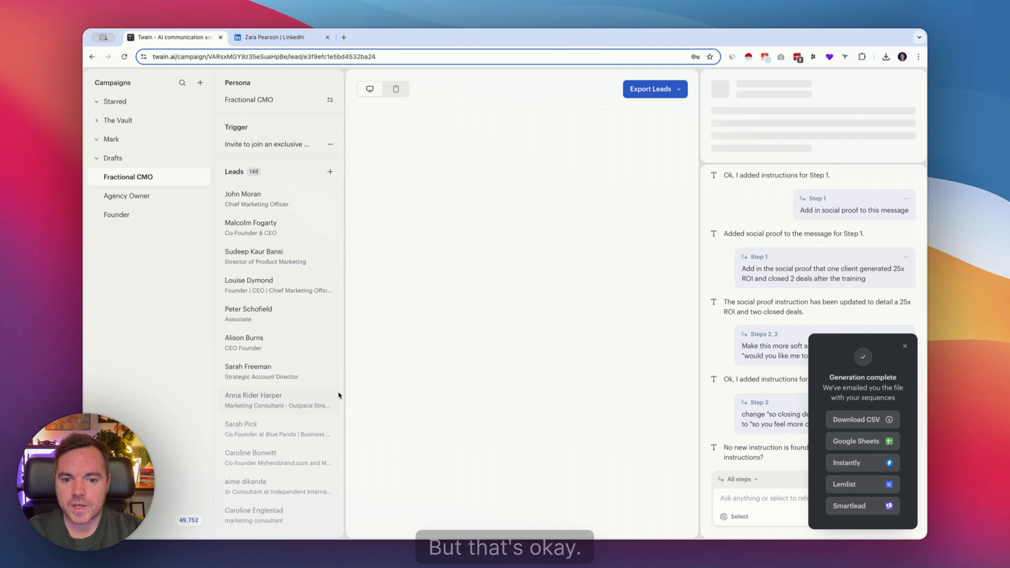
click(298, 404)
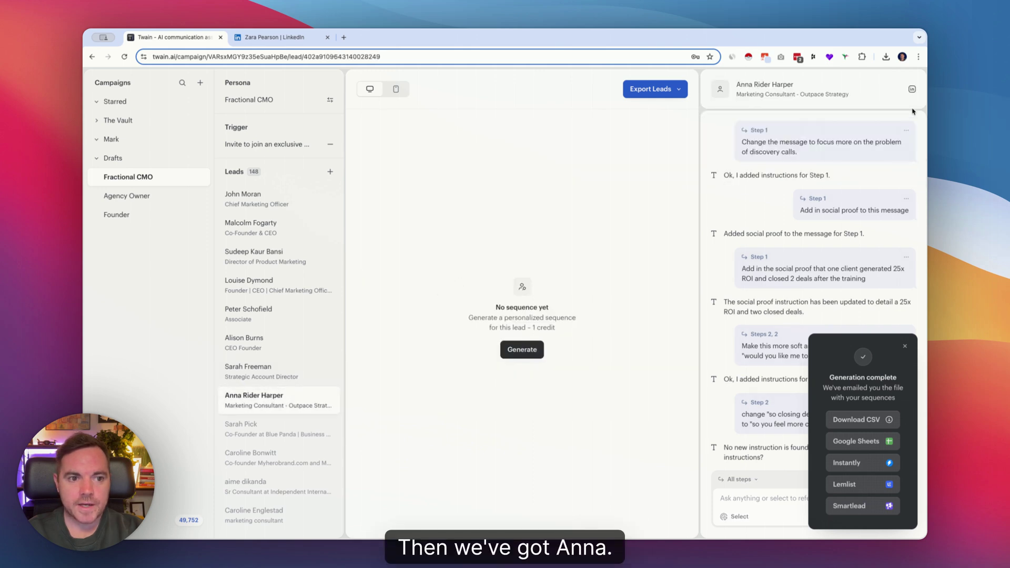
Review the marketing consultant lead's LinkedIn experience, then return to her unsequenced Twain lead
click(912, 89)
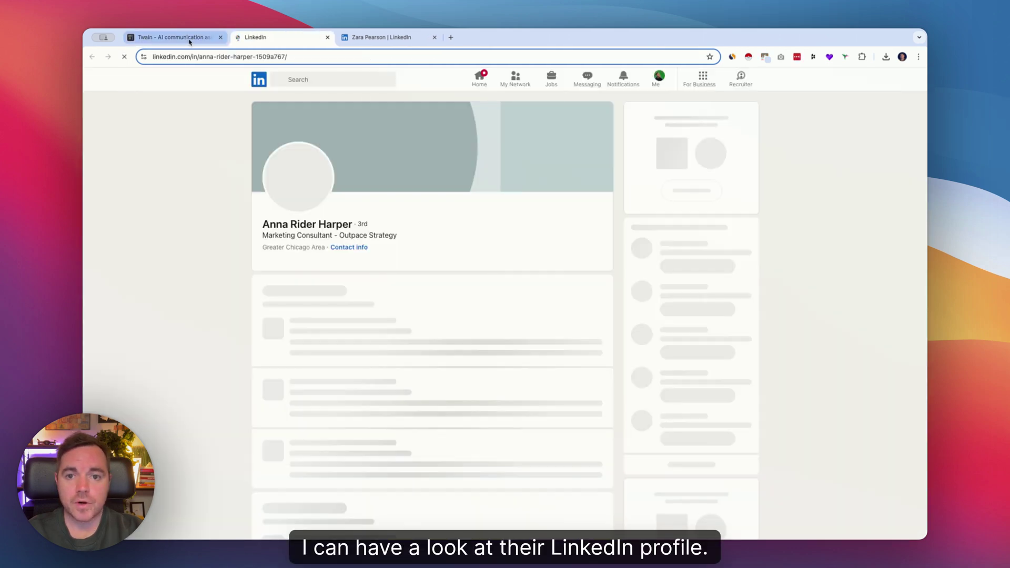
click(190, 38)
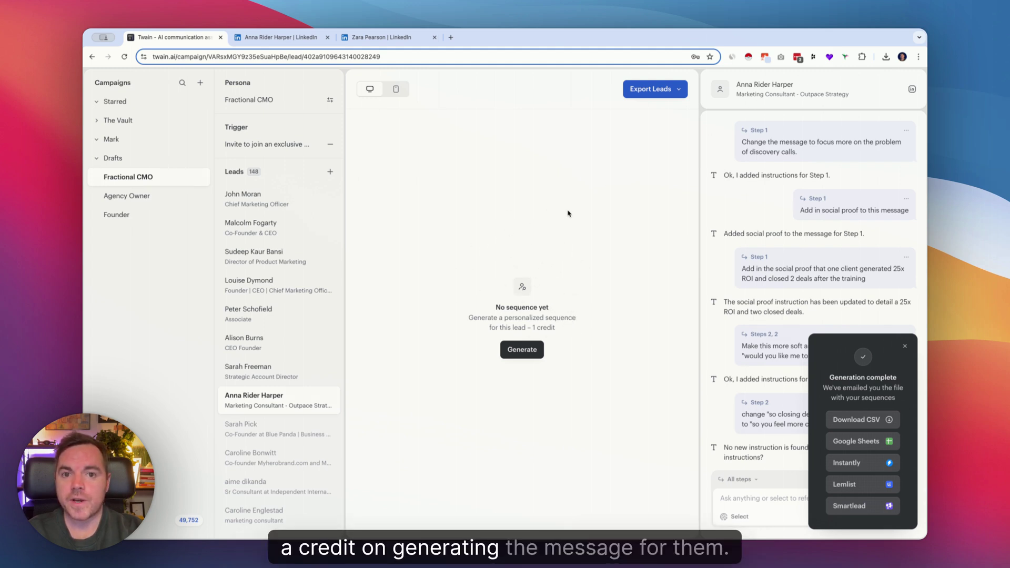
click(284, 37)
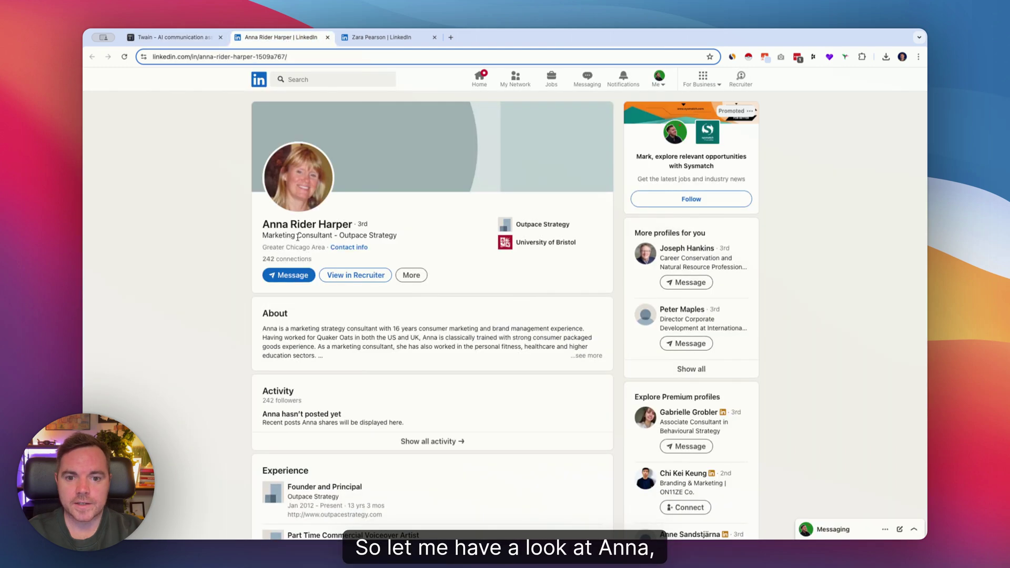
scroll(339, 244, down, 4)
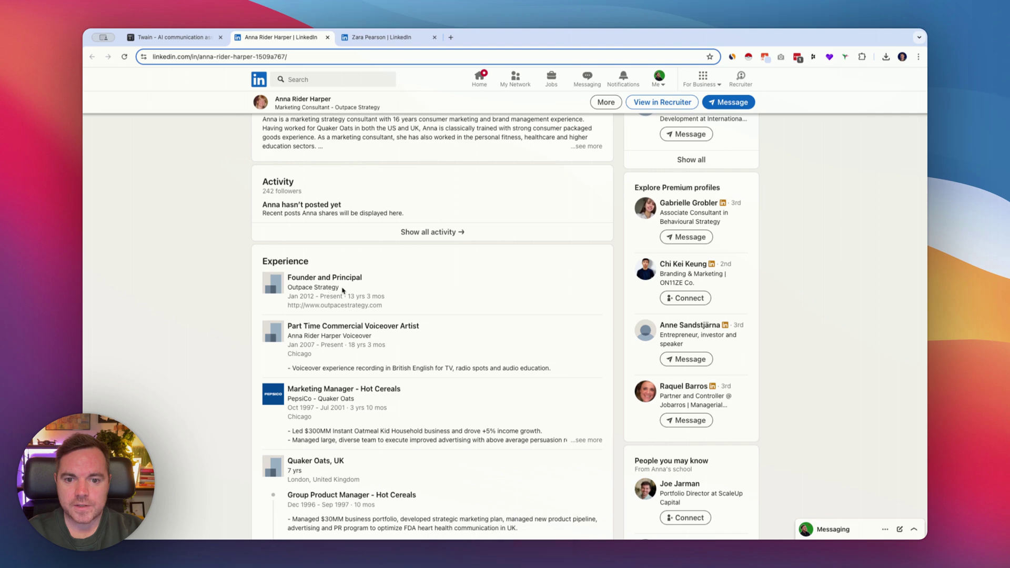
scroll(352, 291, up, 4)
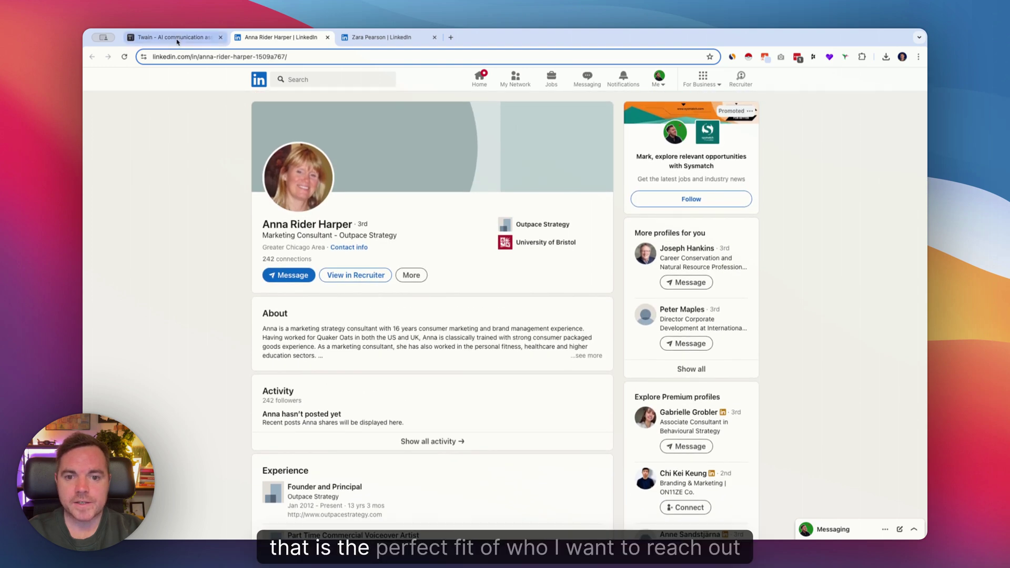
click(178, 41)
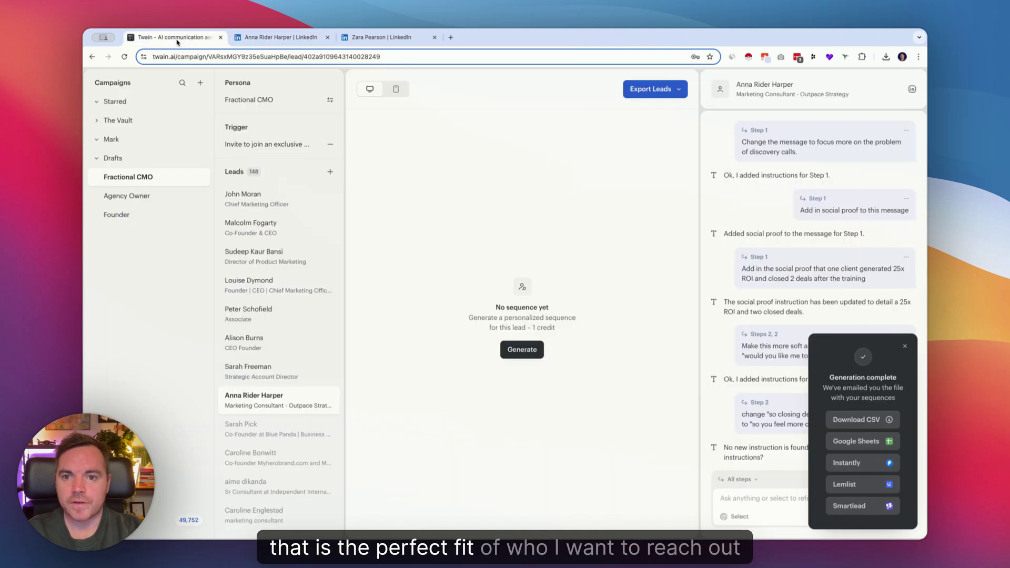
Generate the marketing consultant lead's two-step webinar sequence of 70 and 27 words
click(526, 351)
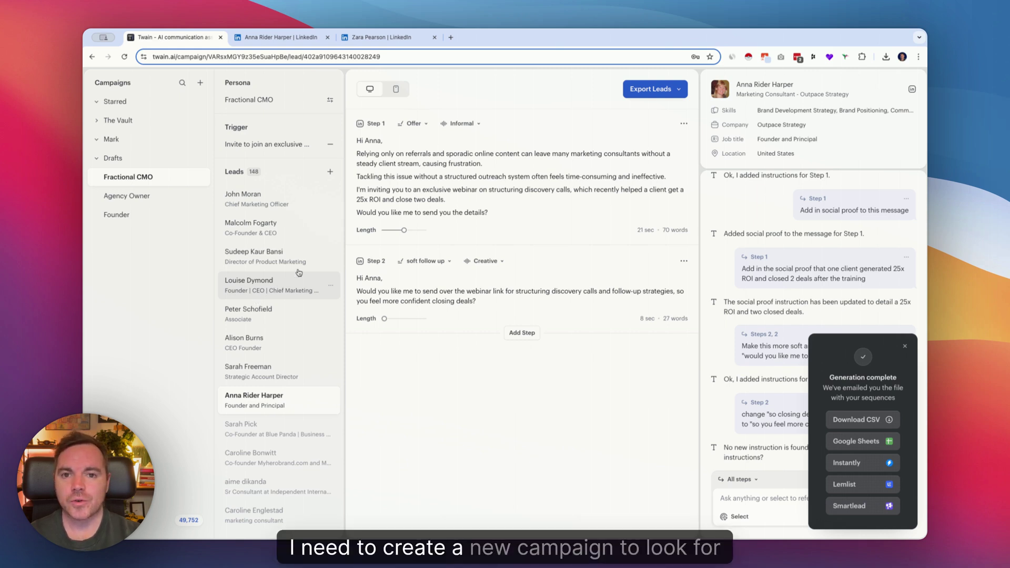
Start a new campaign with the Founder persona and lookalike leads matched by companies
click(201, 83)
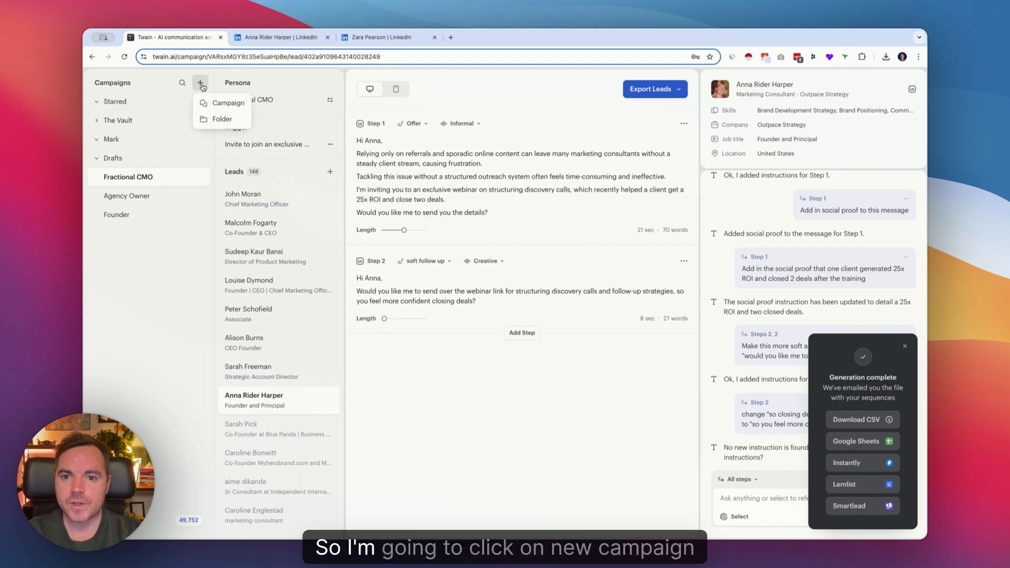
click(220, 108)
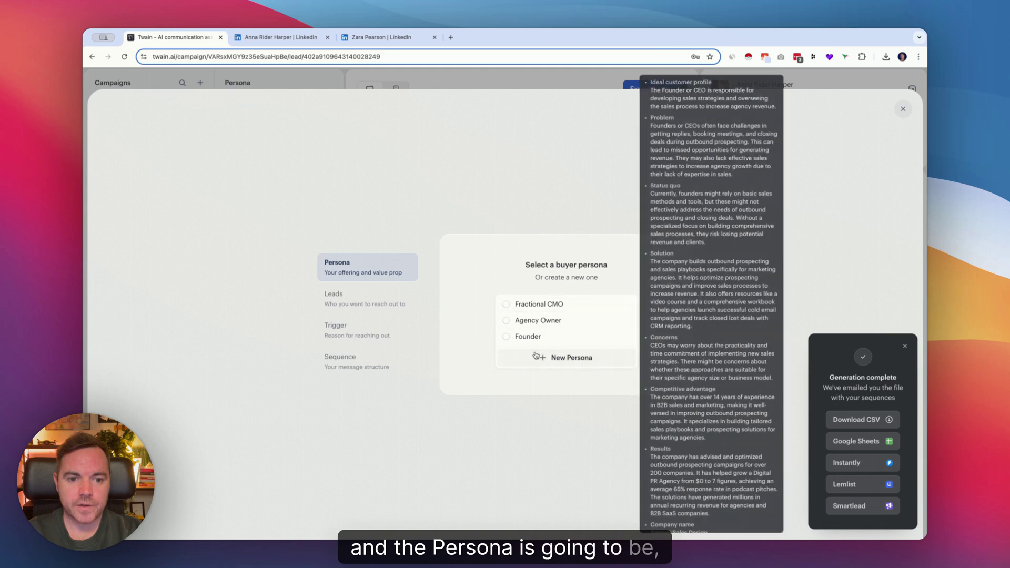
click(510, 336)
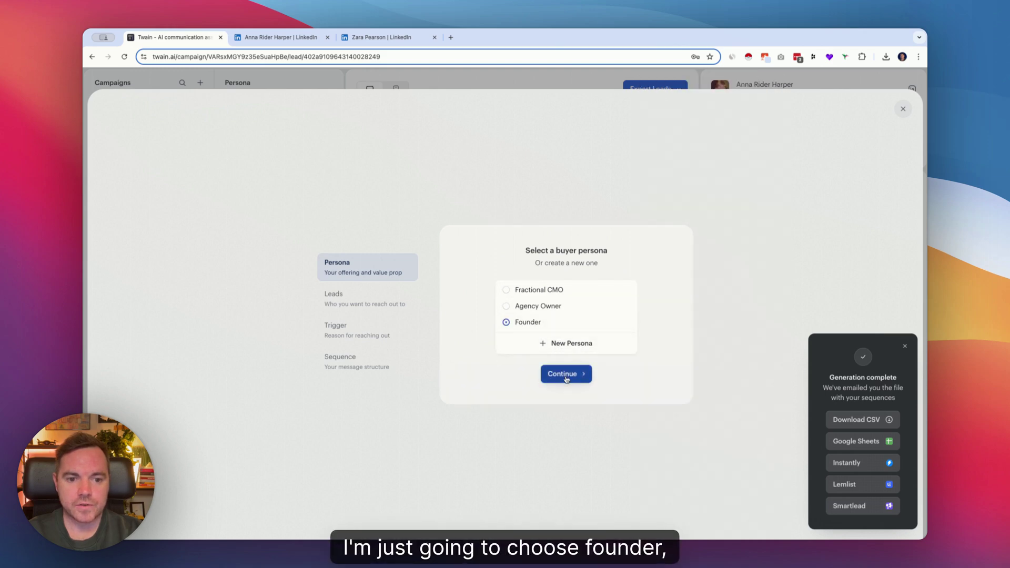
click(562, 375)
click(501, 322)
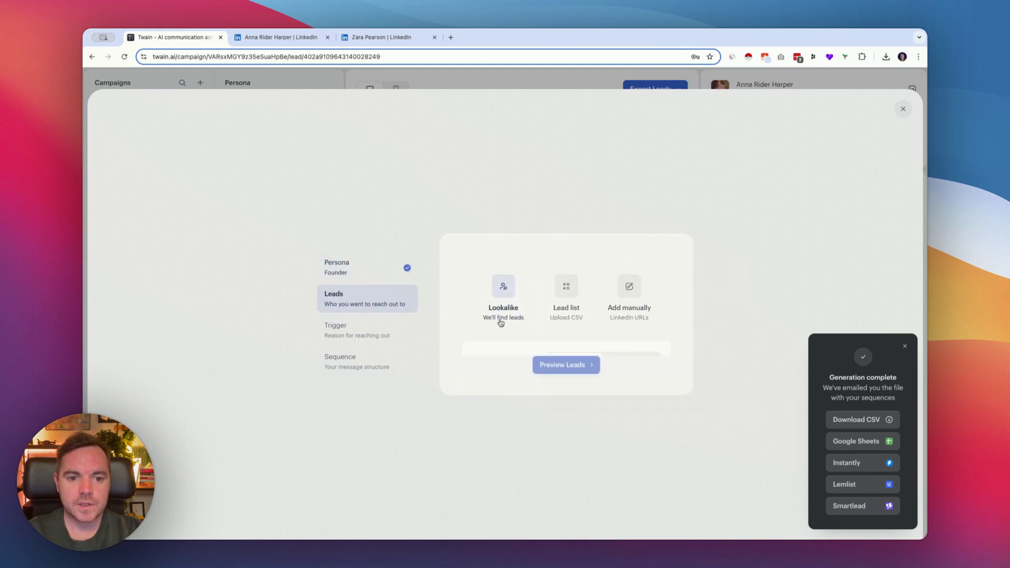
click(632, 298)
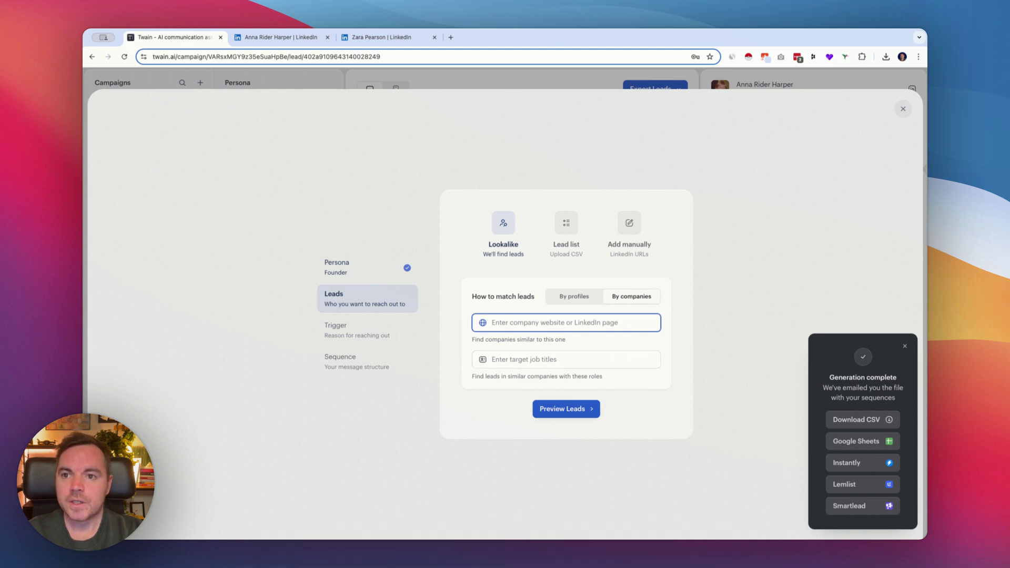
key(super+Tab)
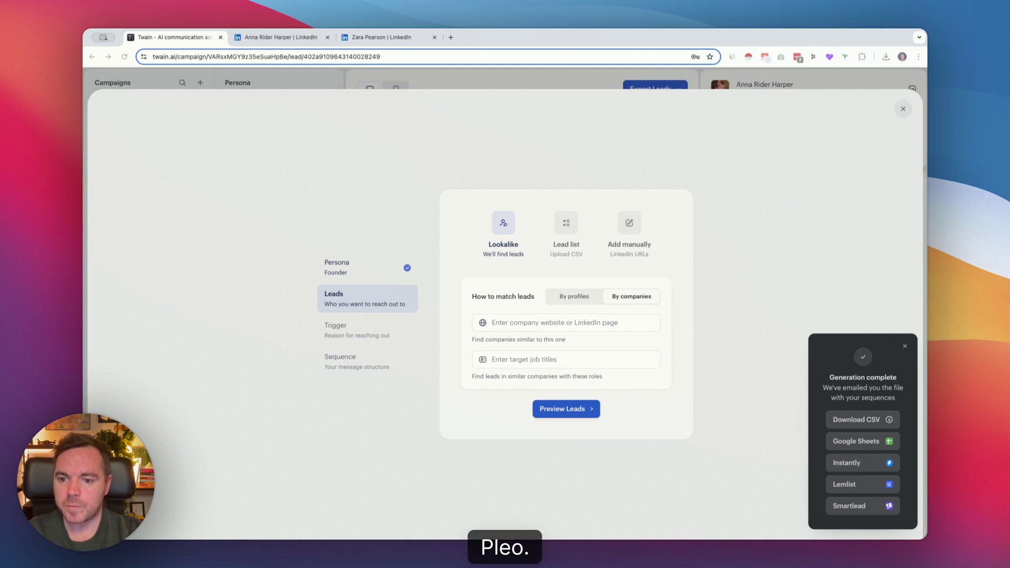
click(493, 322)
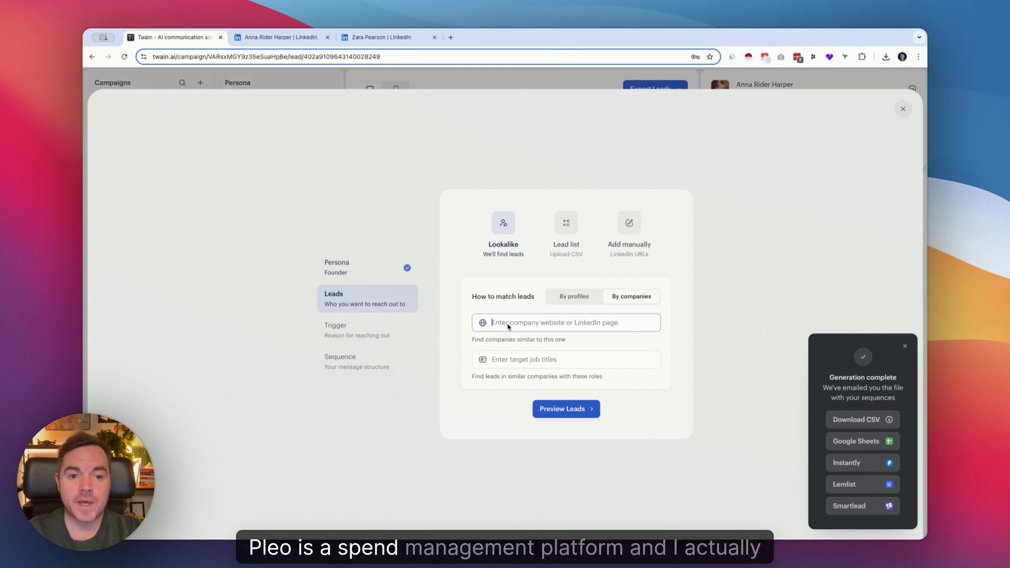
text(https://www.pleo.io/)
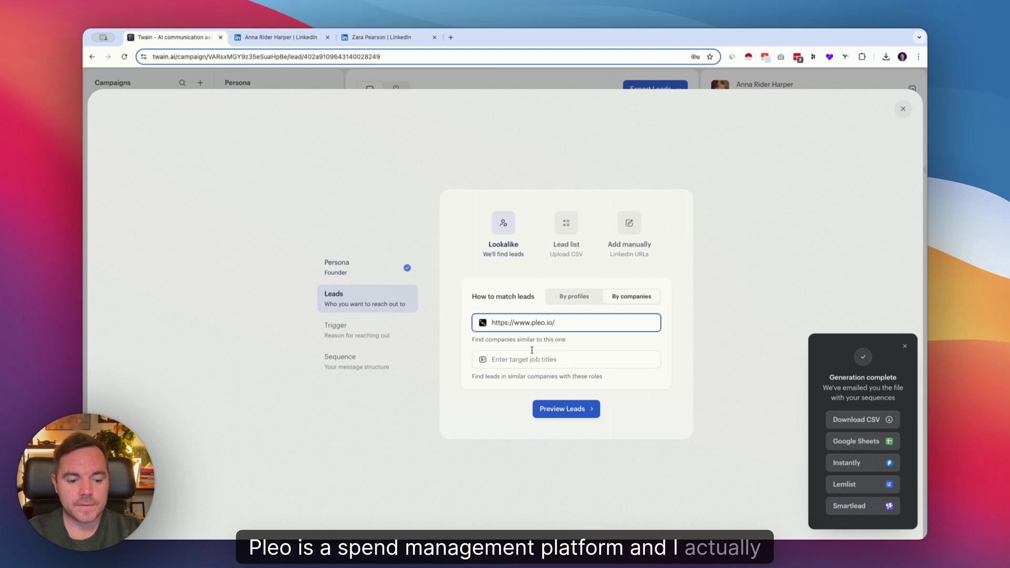
click(535, 366)
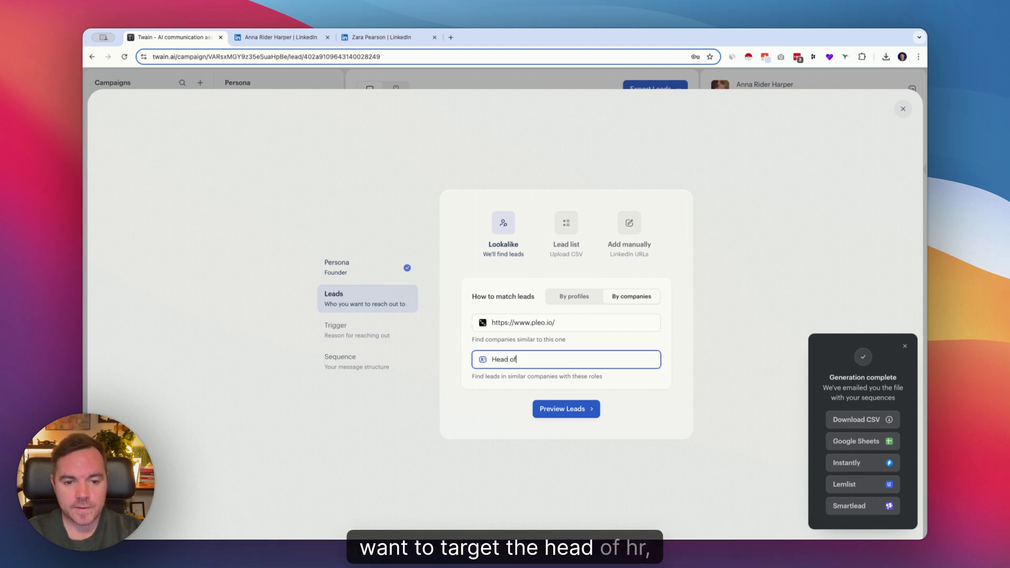
text(Head of HR, Head)
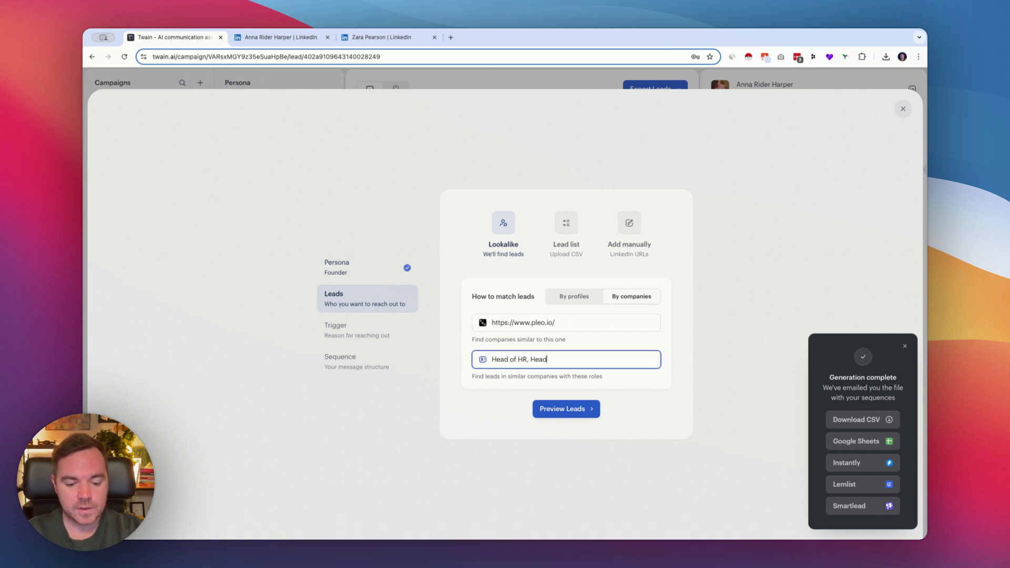
text( of People)
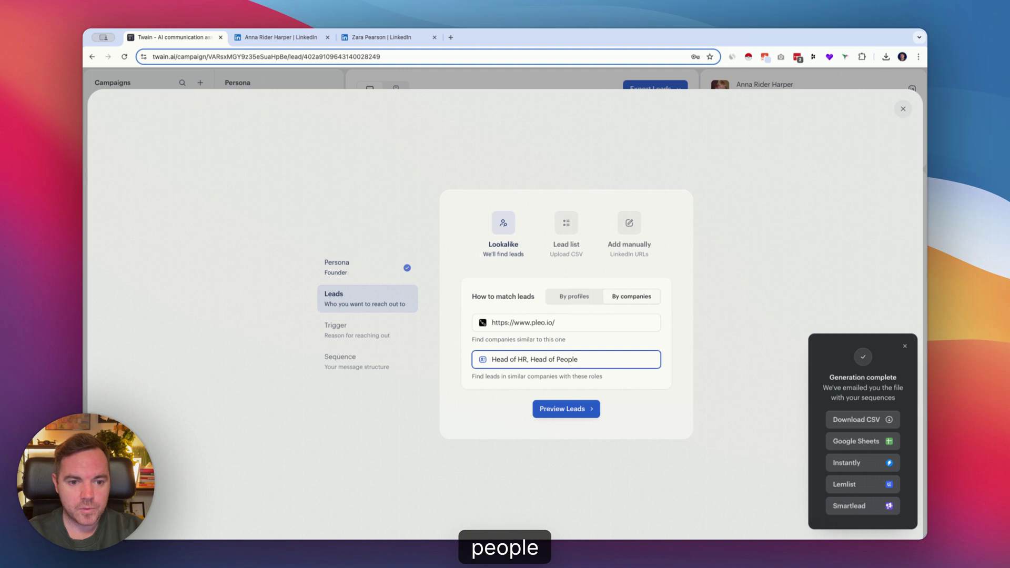
Page through several lookalike lead previews and keep Maximum leads at 50
click(562, 414)
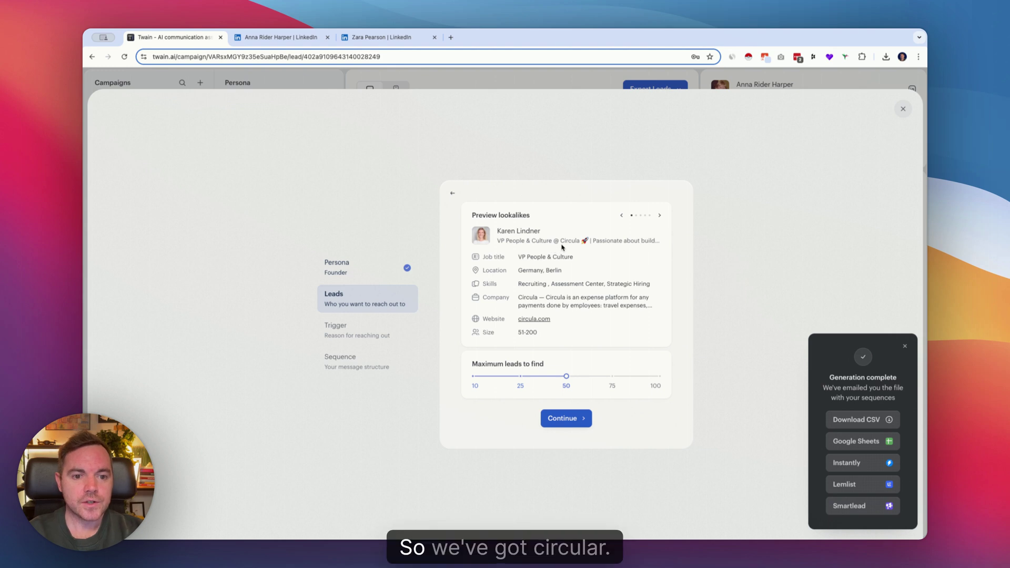
mouse_move(551, 303)
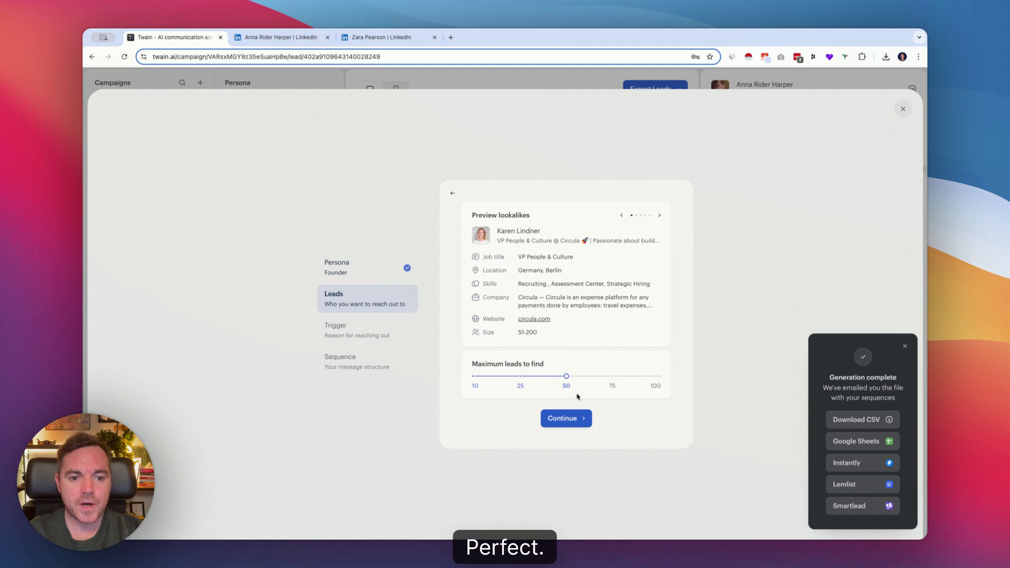
click(658, 217)
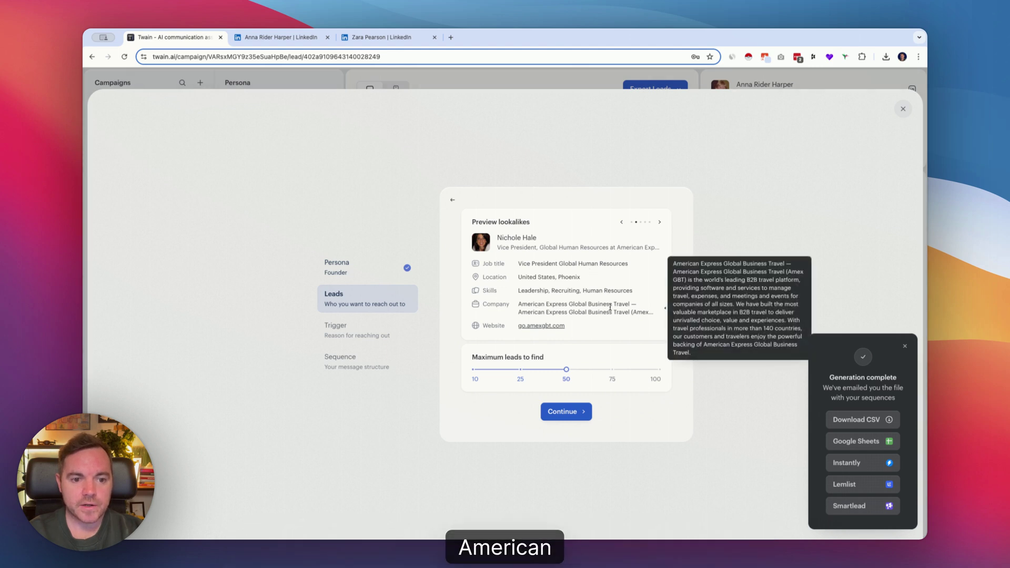
click(658, 229)
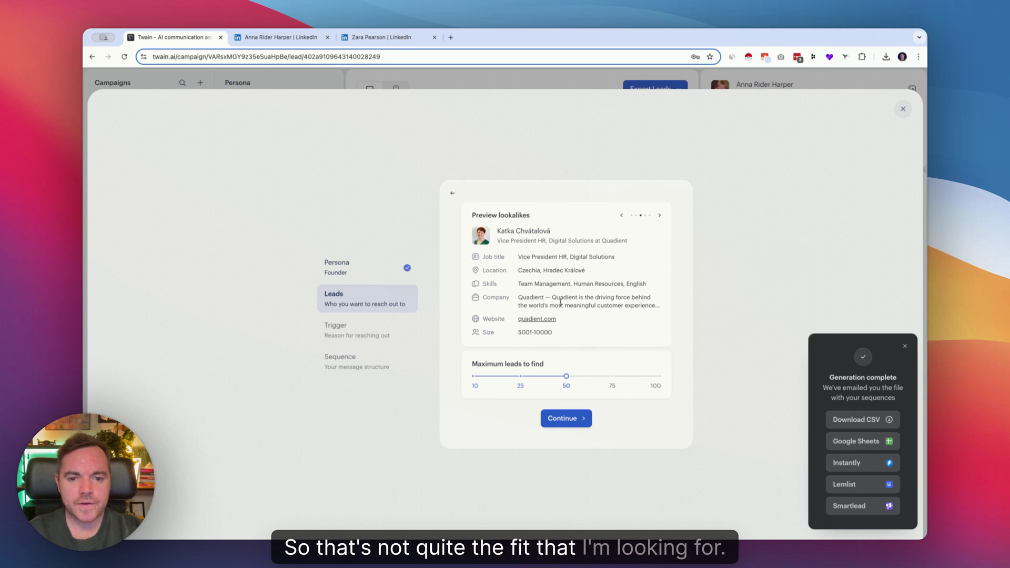
click(659, 215)
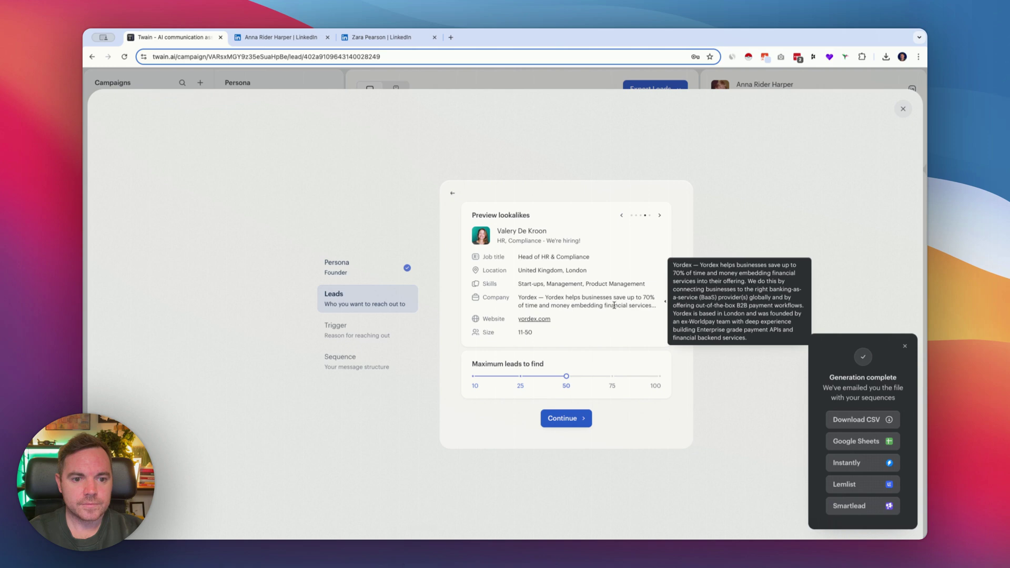
click(659, 216)
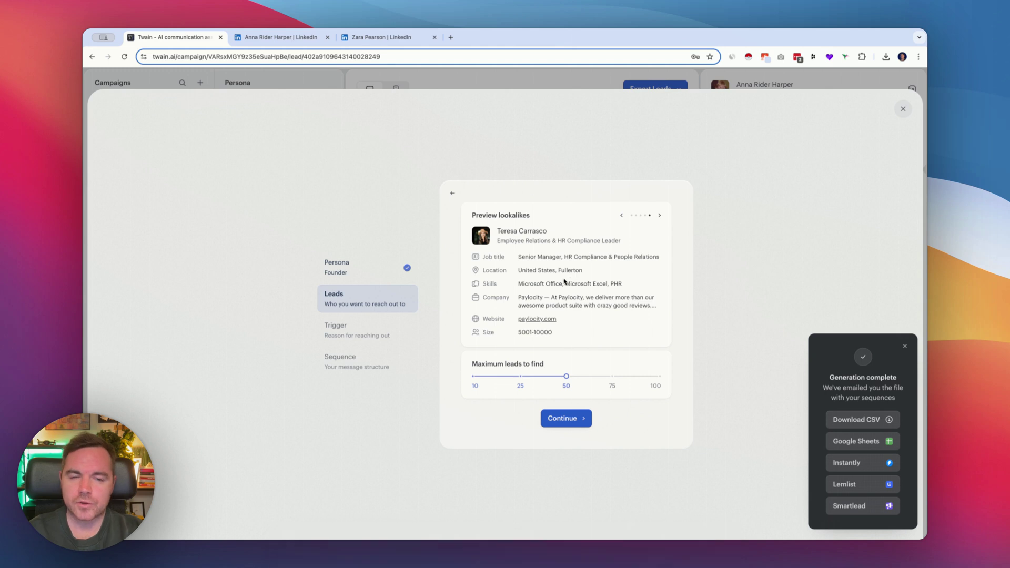
click(566, 418)
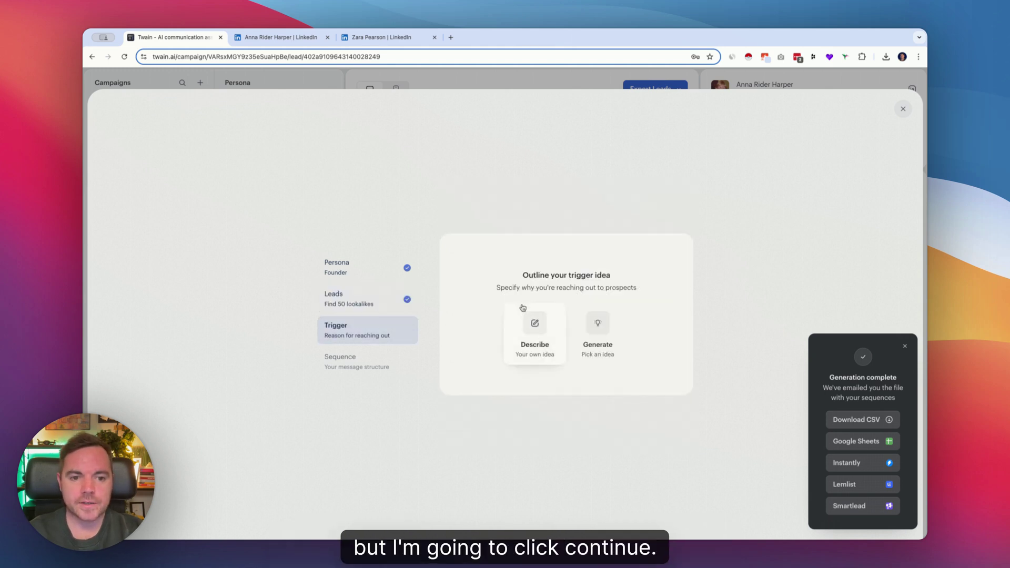
Create the campaign with the complimentary outbound-audit trigger and an Auto email sequence
click(597, 328)
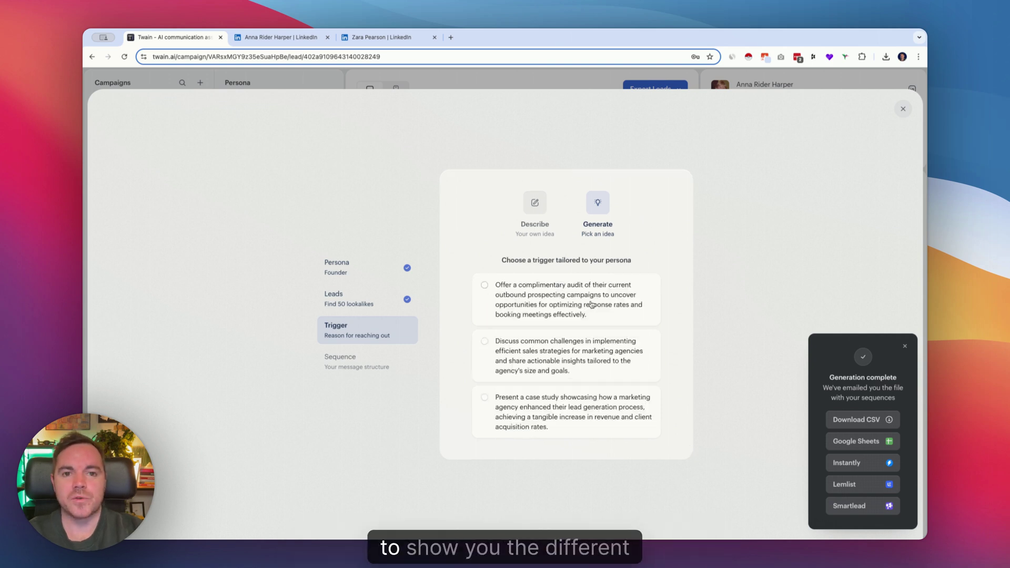
click(551, 284)
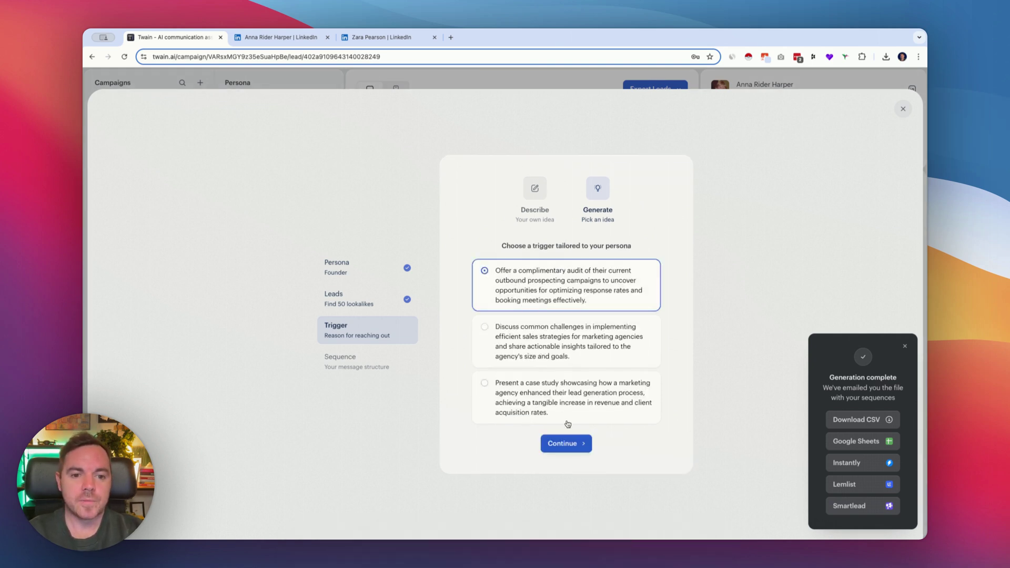
click(564, 444)
click(539, 331)
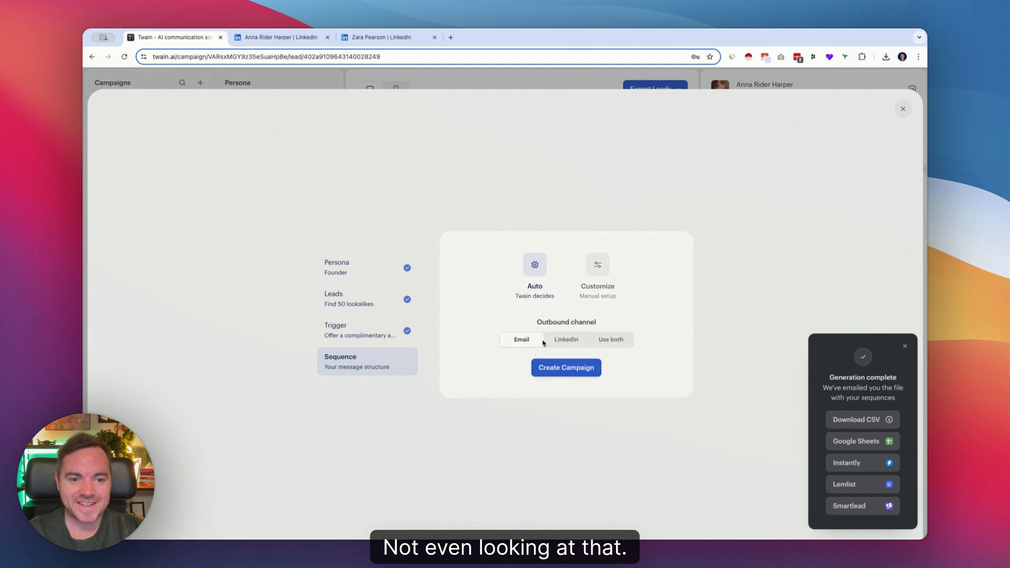
click(565, 372)
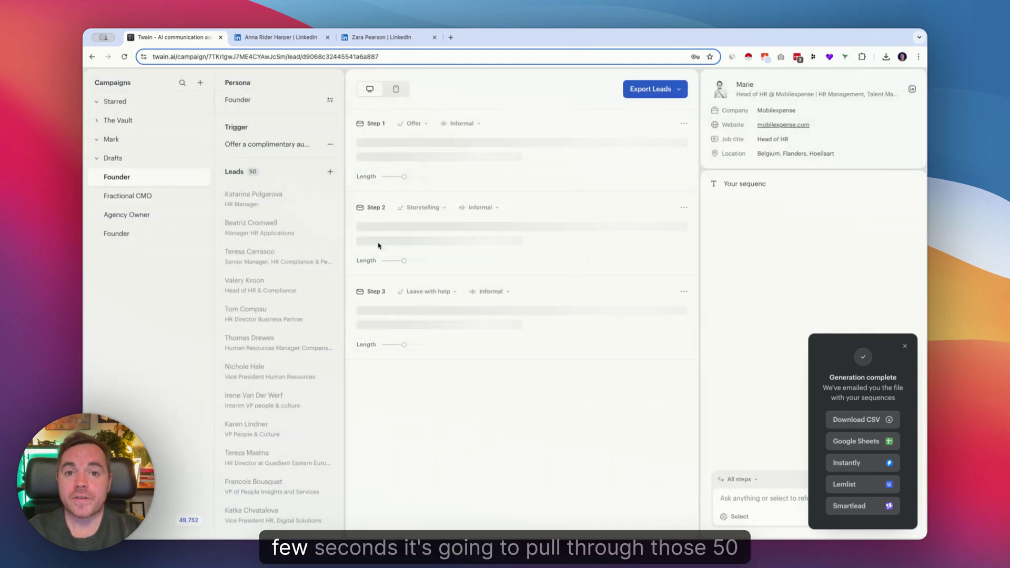
Review the first leads, checking the Head of HR & Compliance lead's employer Yordex online
click(275, 207)
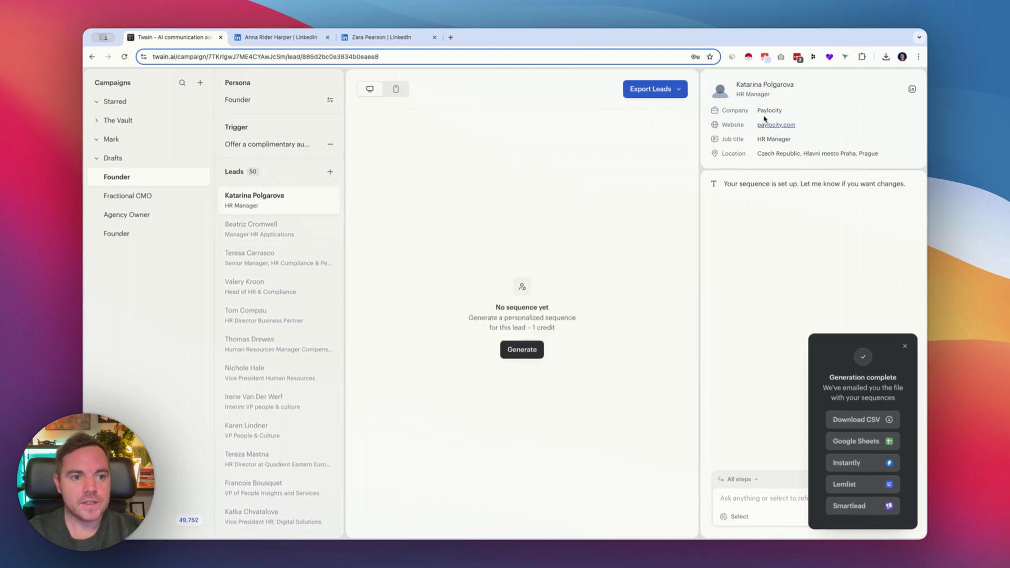
click(264, 235)
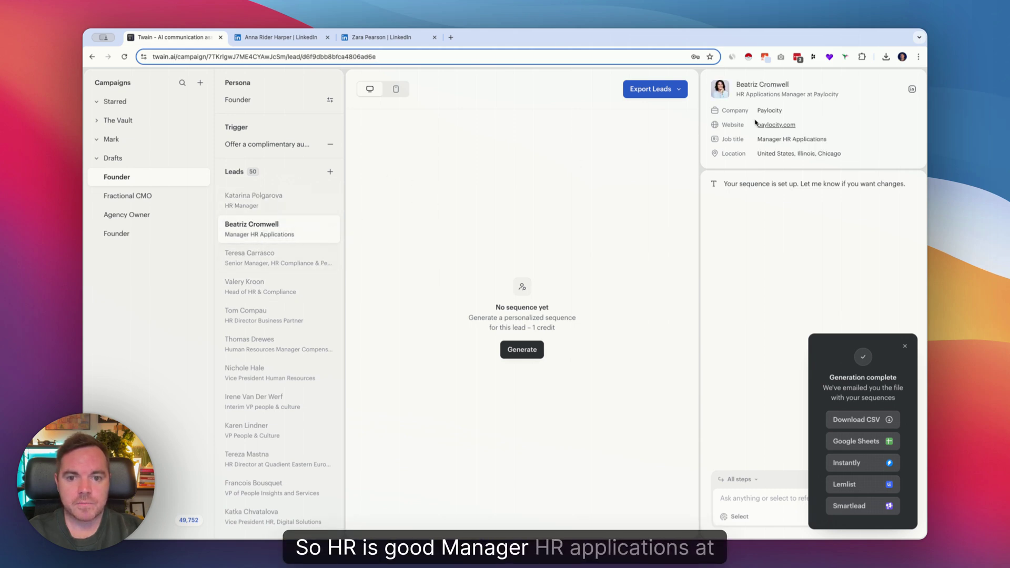
click(287, 261)
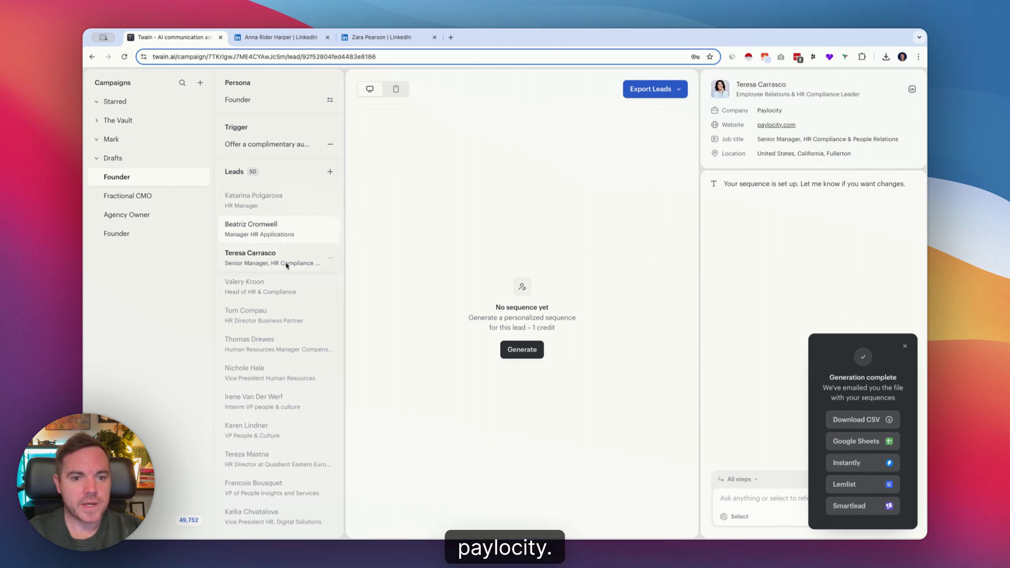
click(264, 286)
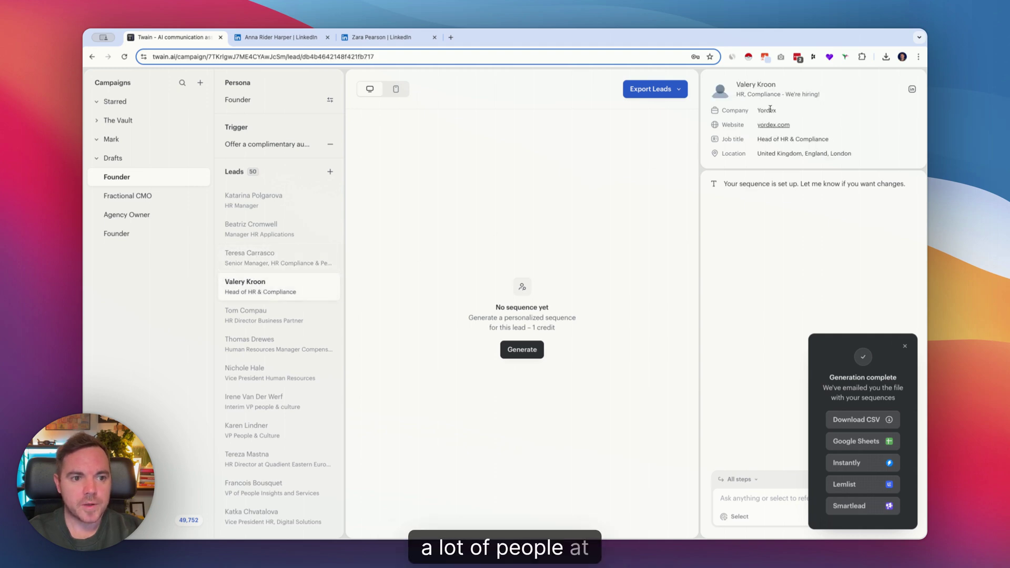
click(773, 125)
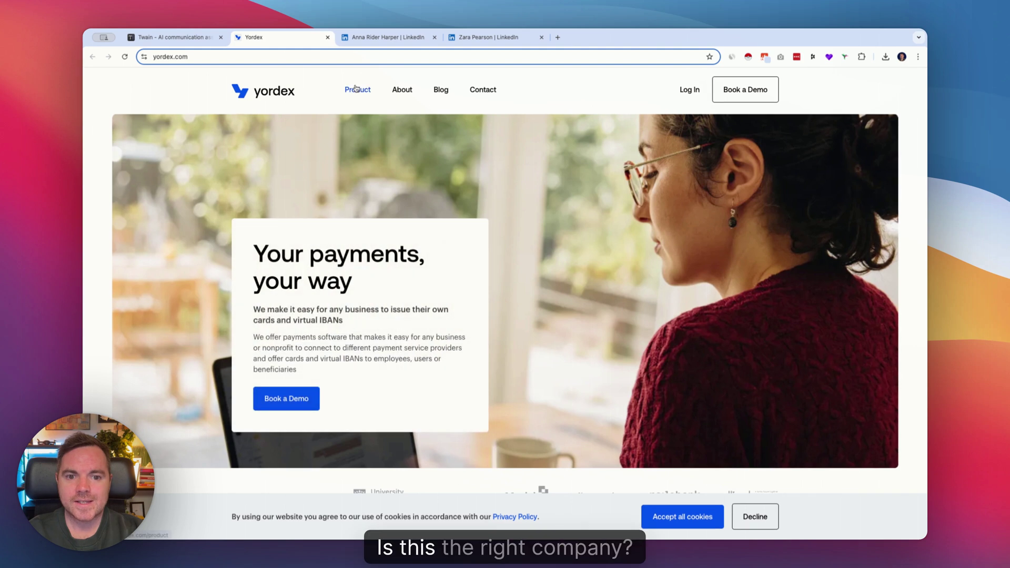
key(ctrl+shift+Tab)
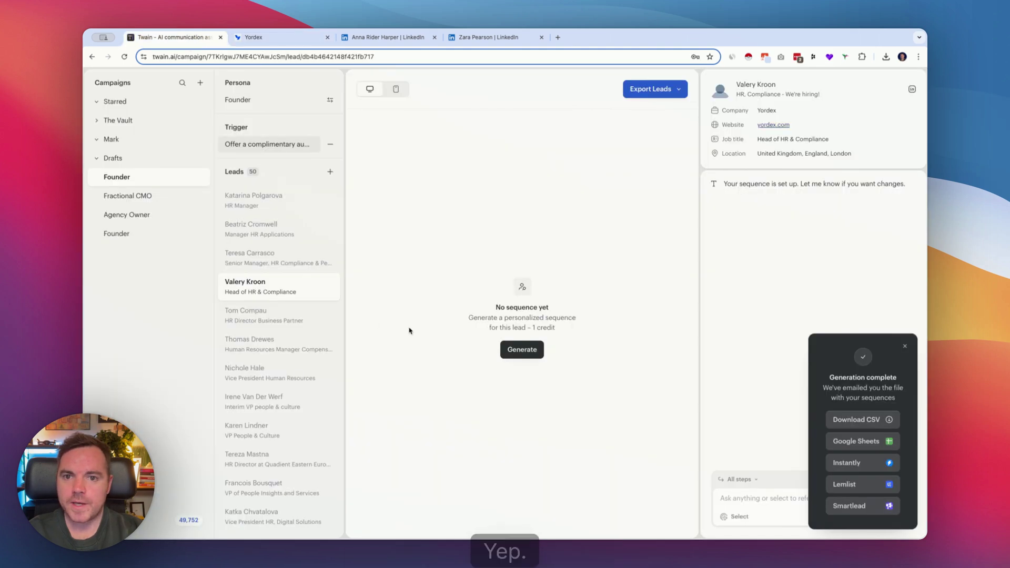
click(285, 315)
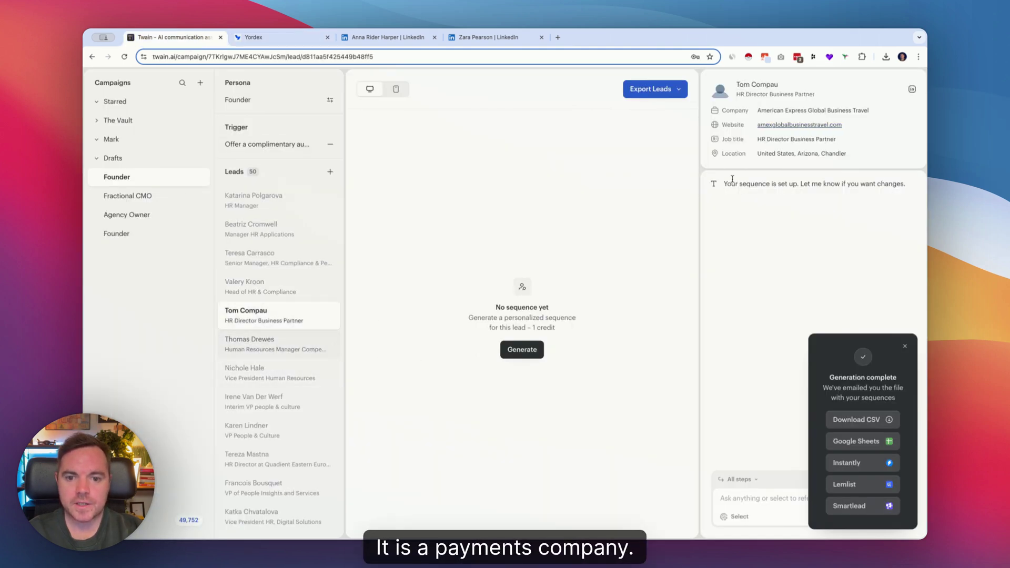
Vet the American Express GBT HR director's career history on LinkedIn
click(912, 89)
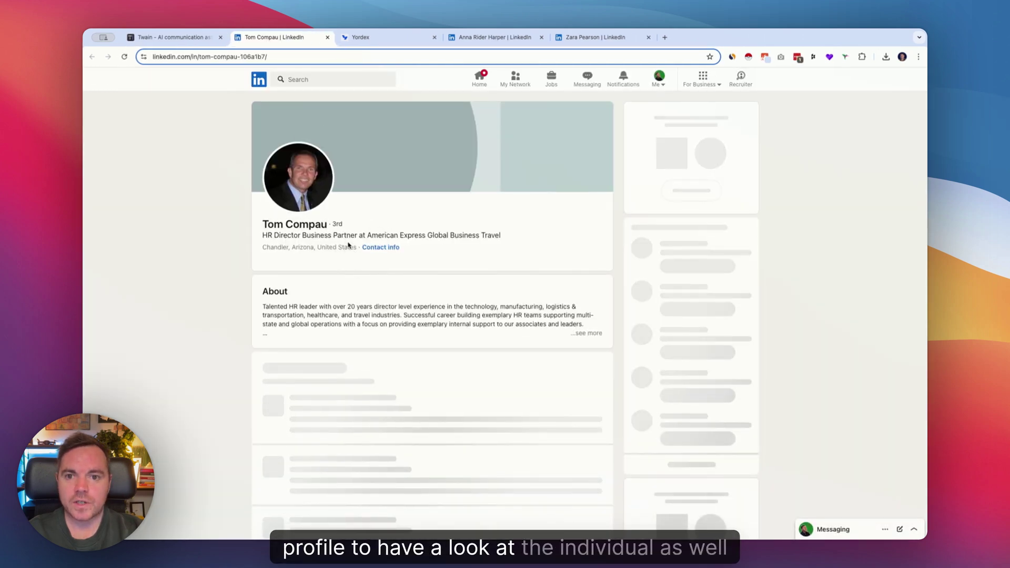
scroll(400, 242, down, 6)
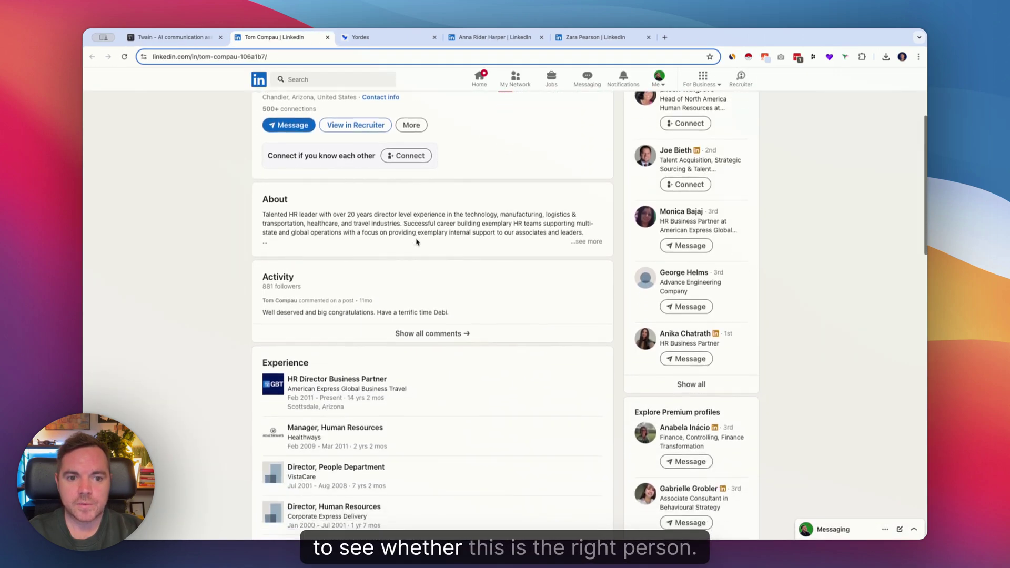
scroll(417, 242, down, 1)
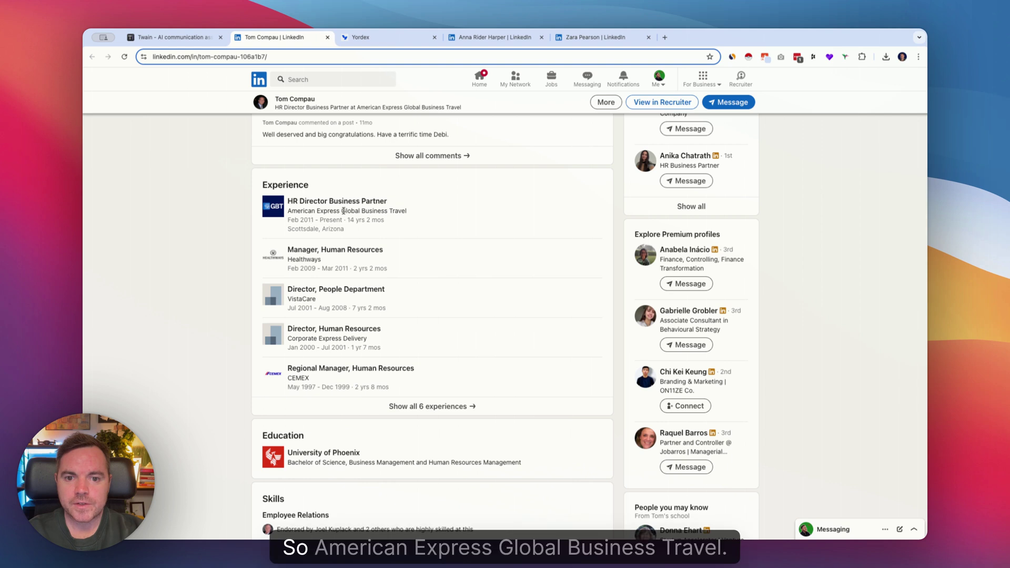
click(174, 37)
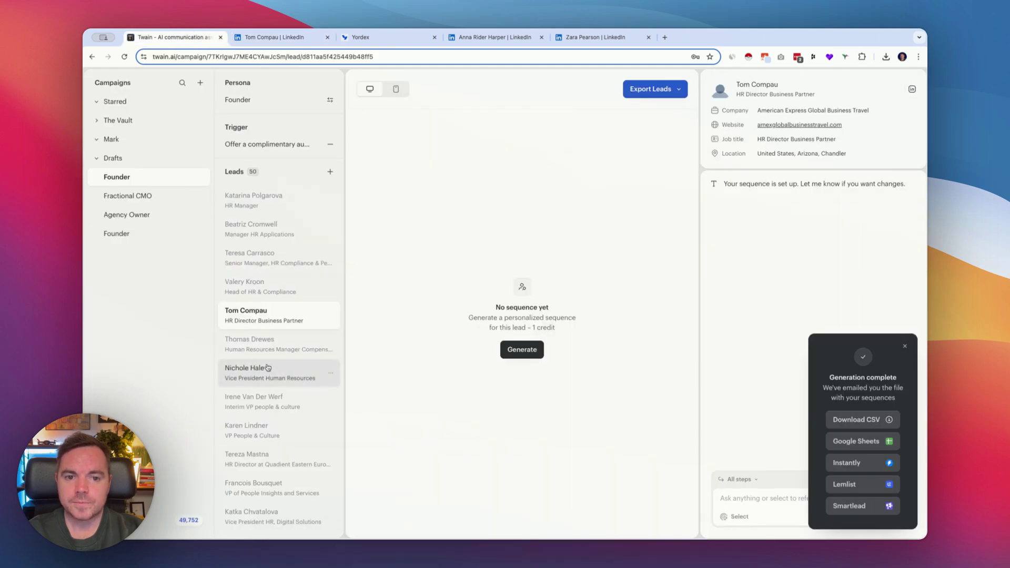
Vet the Circula interim VP People & Culture lead's LinkedIn experience, then return to Twain
click(299, 346)
scroll(266, 369, down, 1)
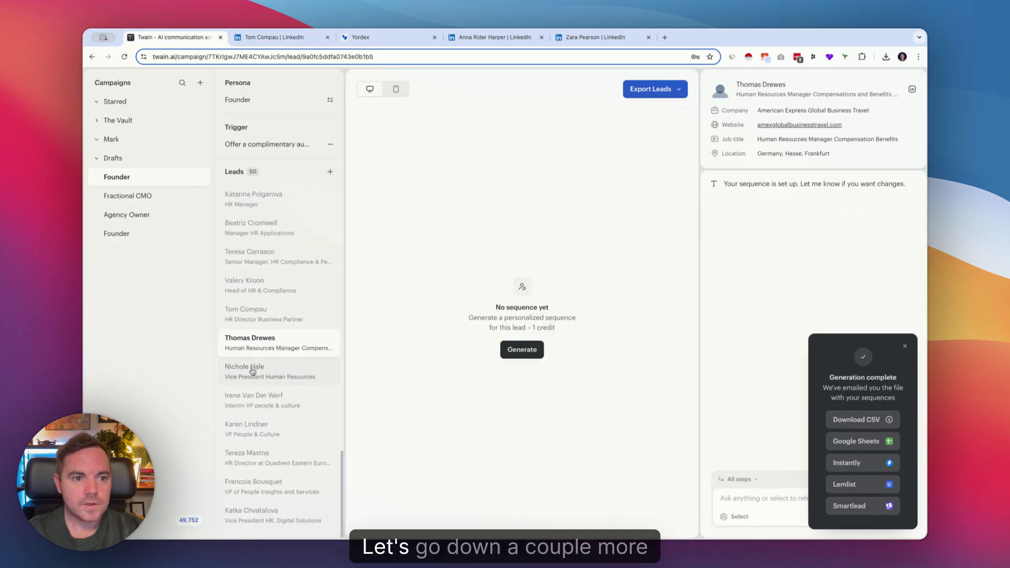
click(268, 402)
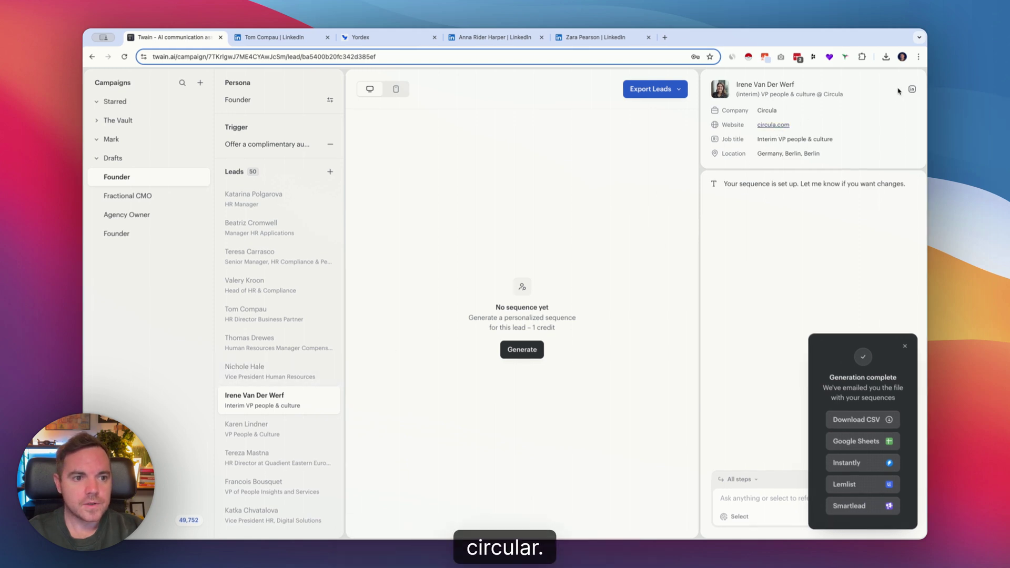
click(911, 89)
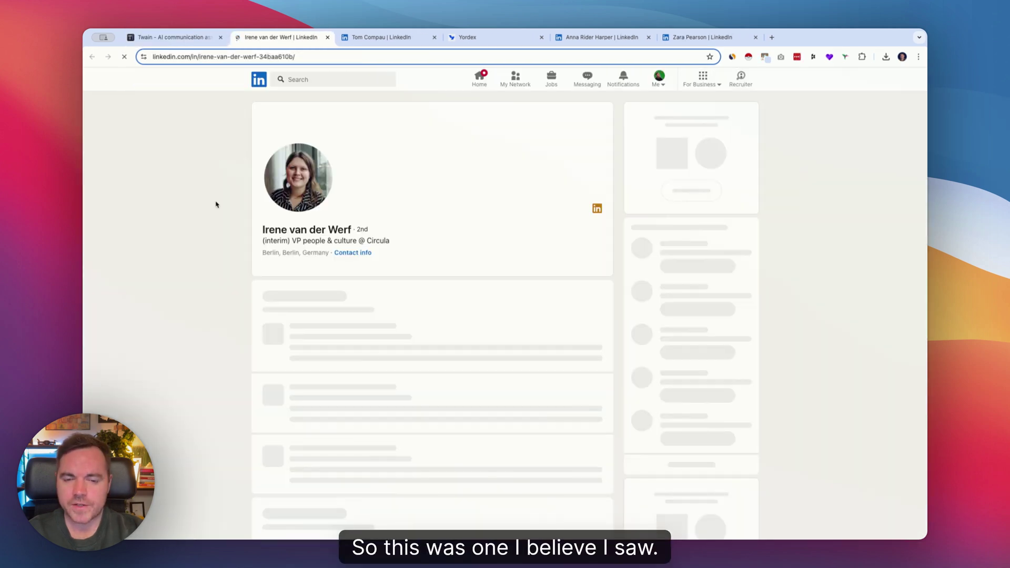
scroll(326, 258, down, 2)
scroll(325, 258, down, 6)
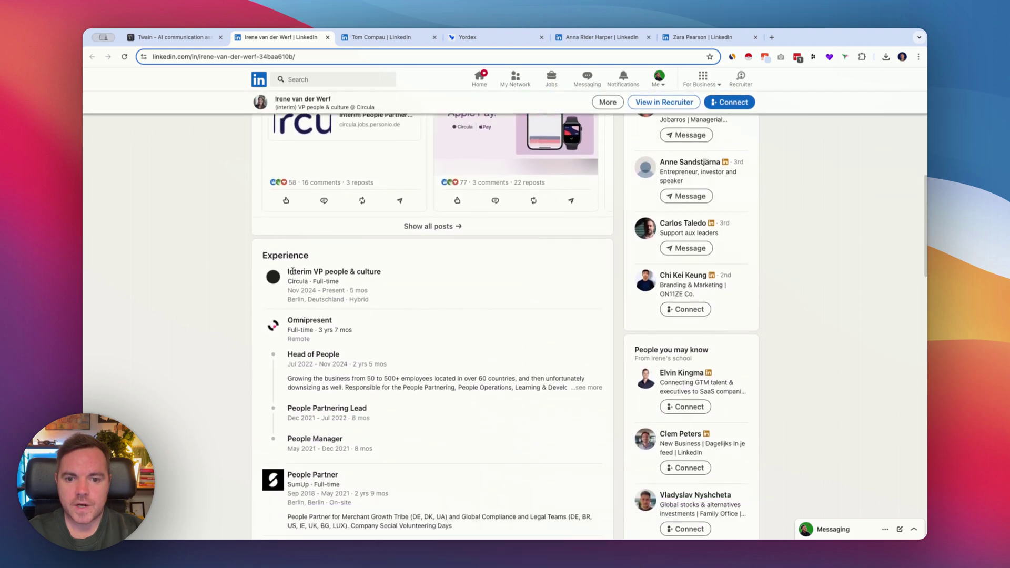
drag(295, 271, 379, 271)
scroll(326, 247, down, 3)
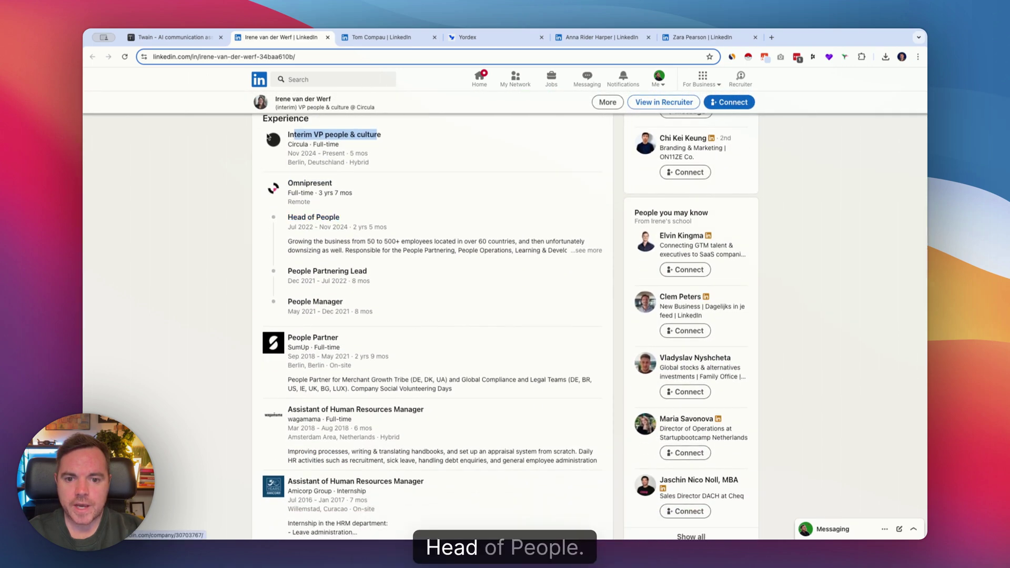
click(173, 36)
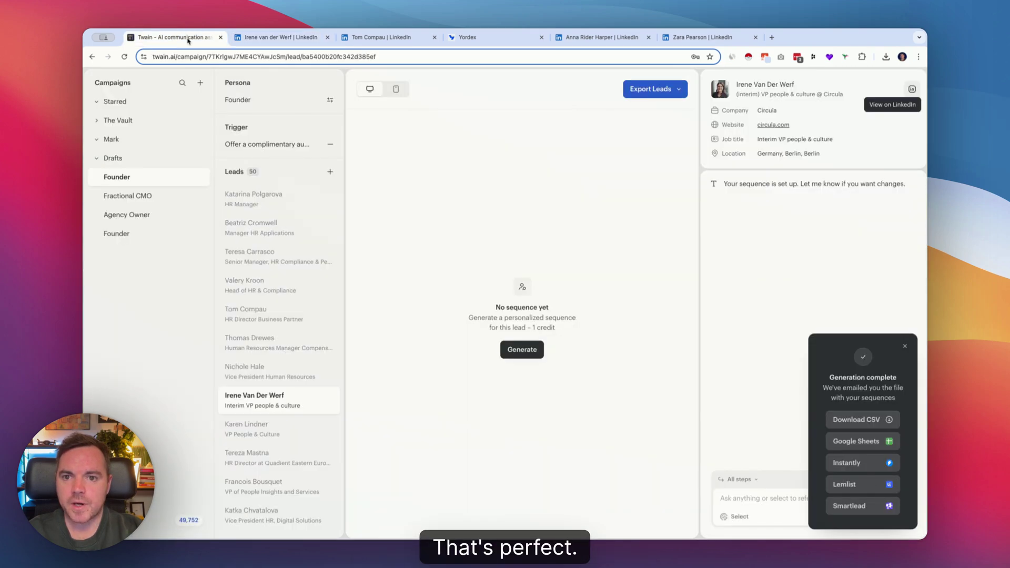
Look over circula.com, rejecting its cookies, then go back to the Twain campaign
click(778, 126)
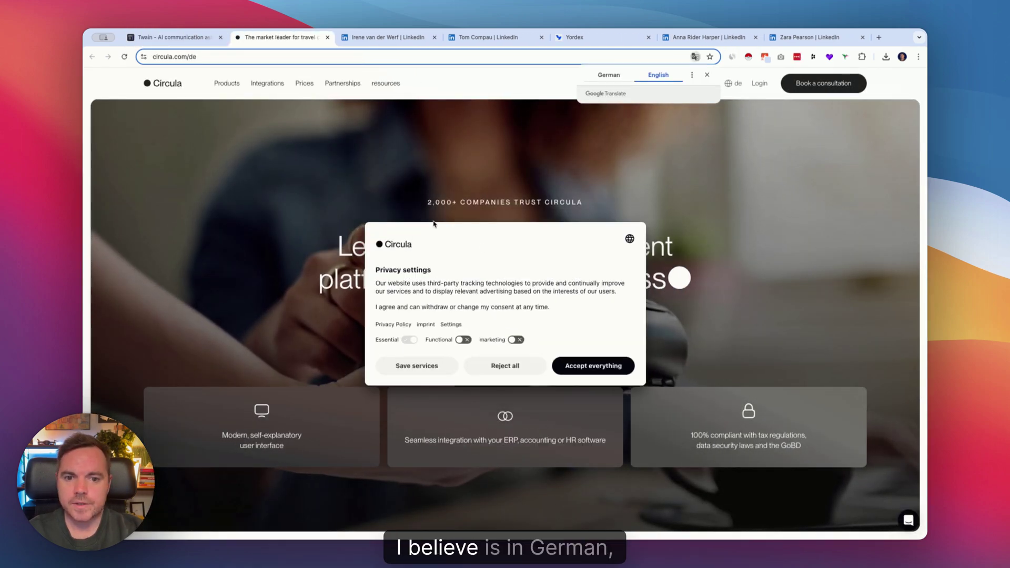
click(495, 365)
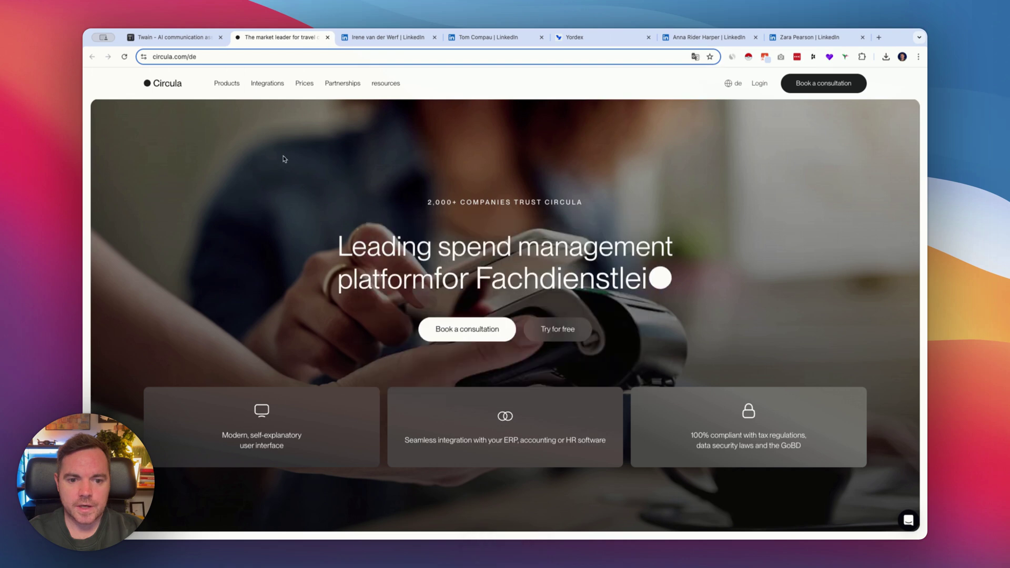
mouse_move(208, 78)
key(super+1)
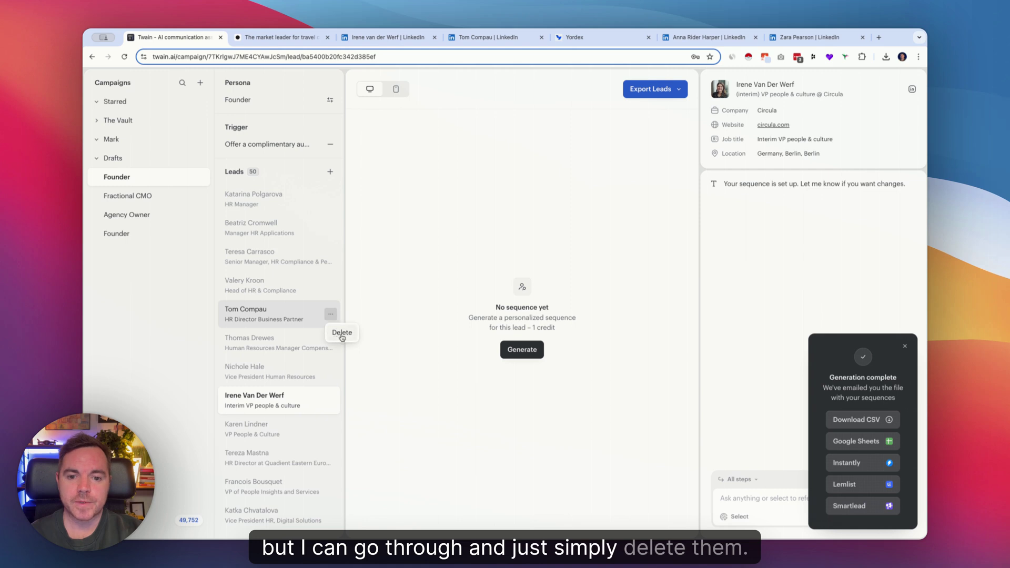
Delete the American Express GBT HR Director Business Partner lead, leaving 49 leads
click(342, 334)
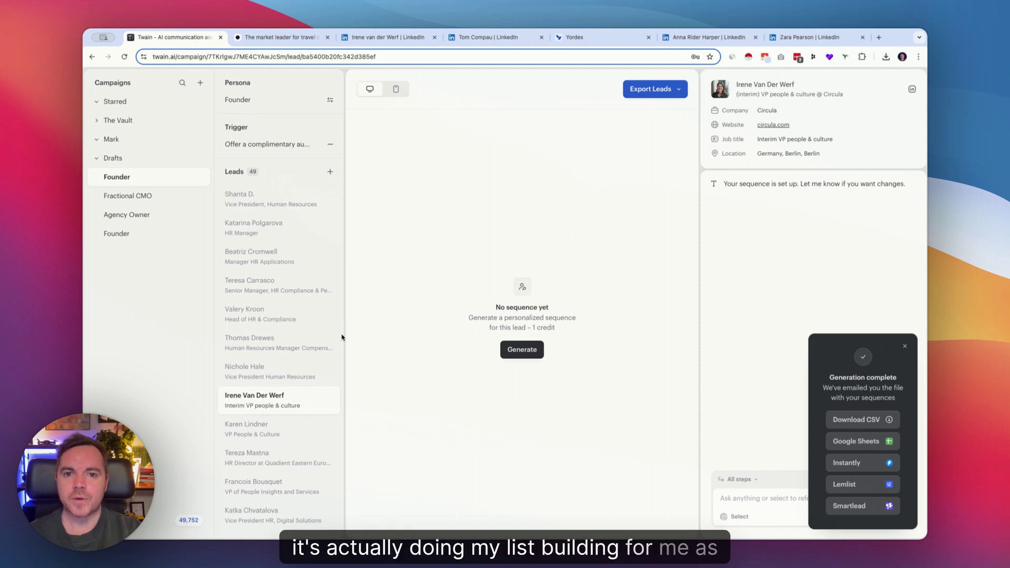
scroll(332, 322, up, 1)
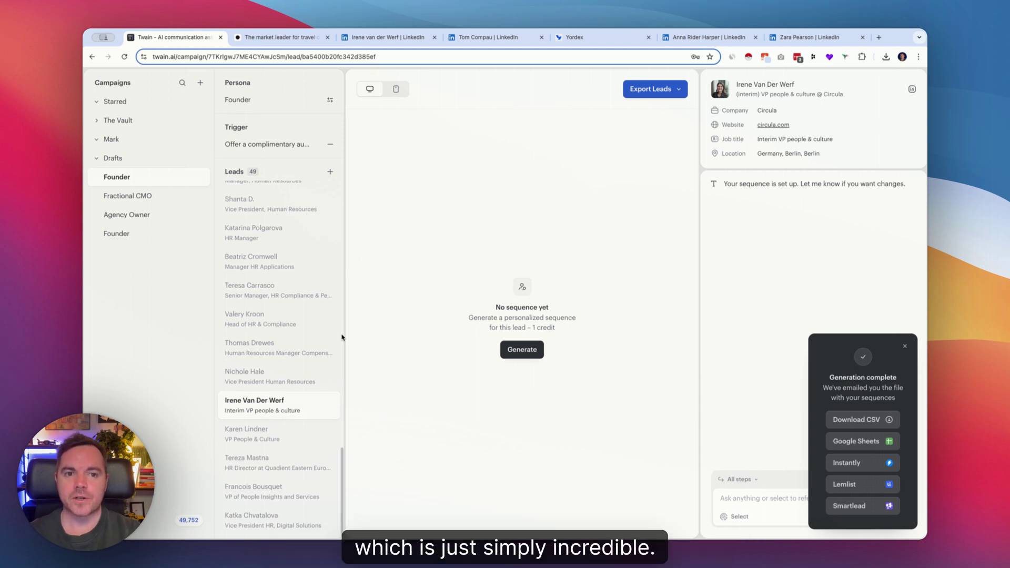